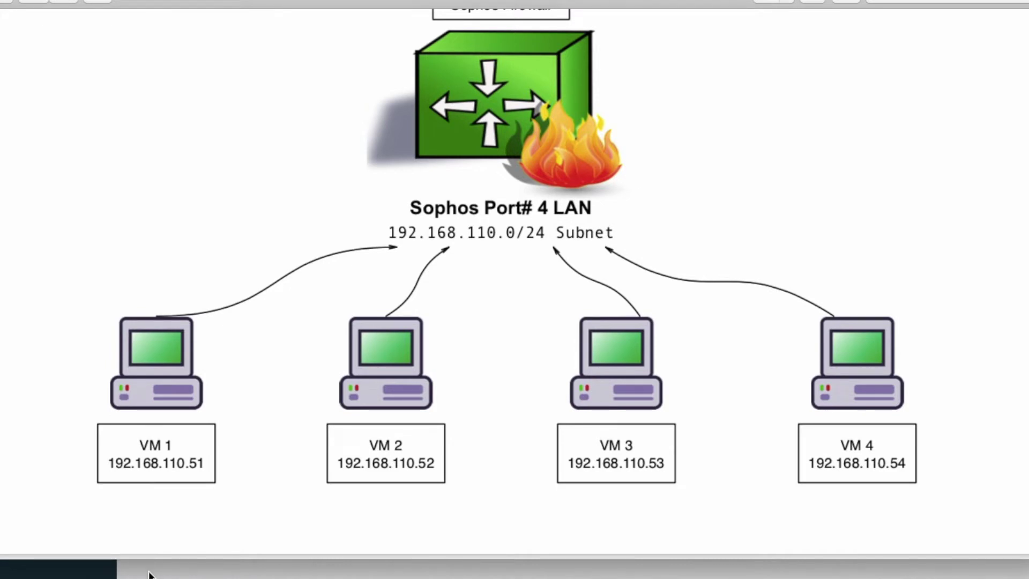
In the Sophos Firewall console, add and save an IPv4 IP host named VM_51 with address 192.168.110.51
{"action": "left_click", "coordinate": [150, 575]}
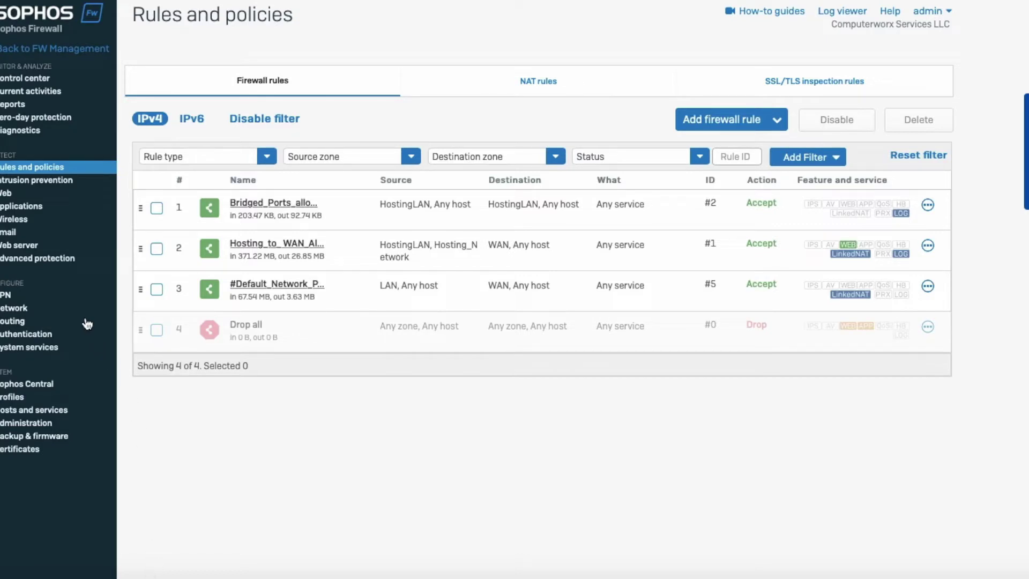
{"action": "left_click", "coordinate": [34, 411]}
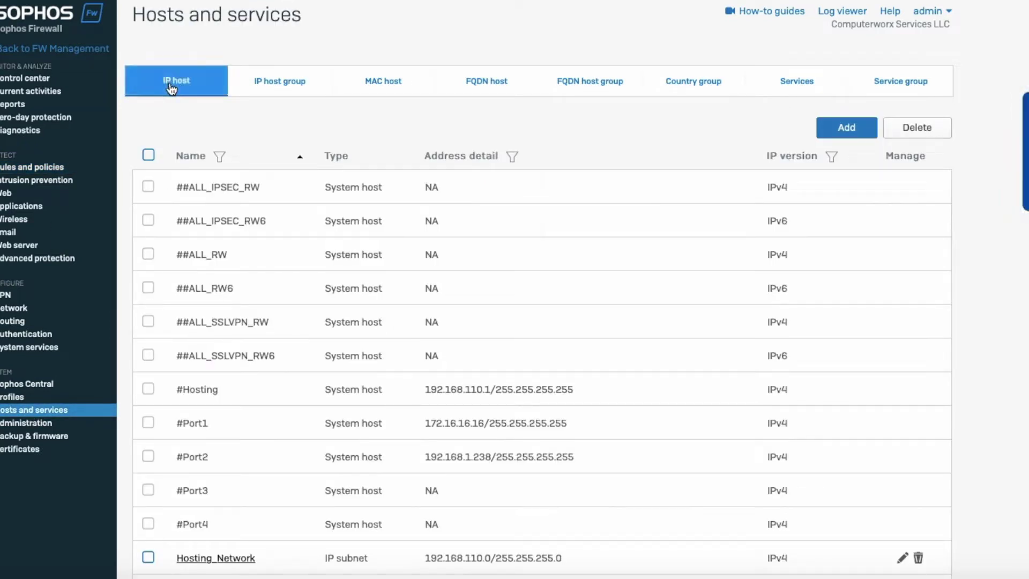
{"action": "left_click", "coordinate": [845, 129]}
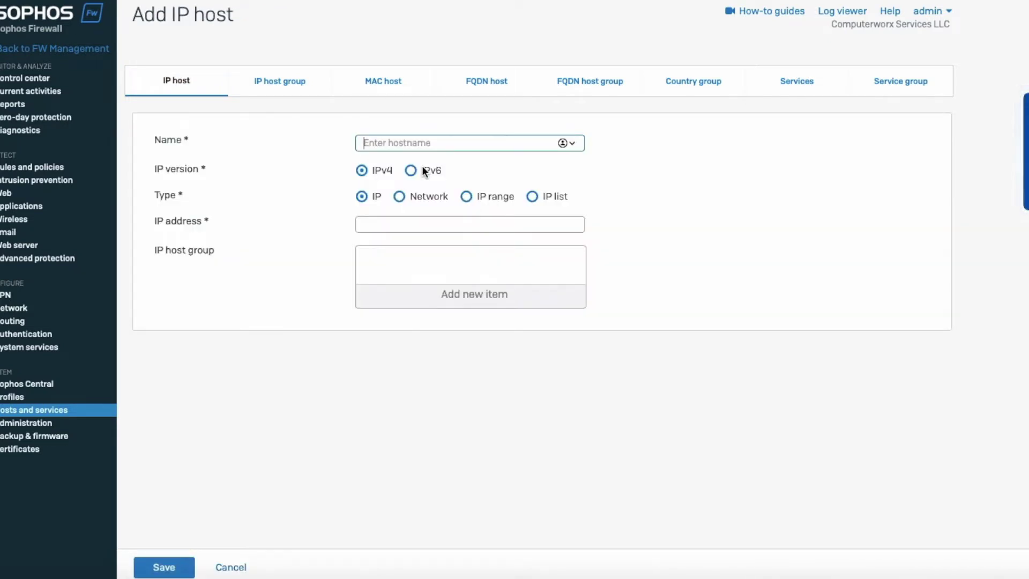
{"action": "type", "text": "V"}
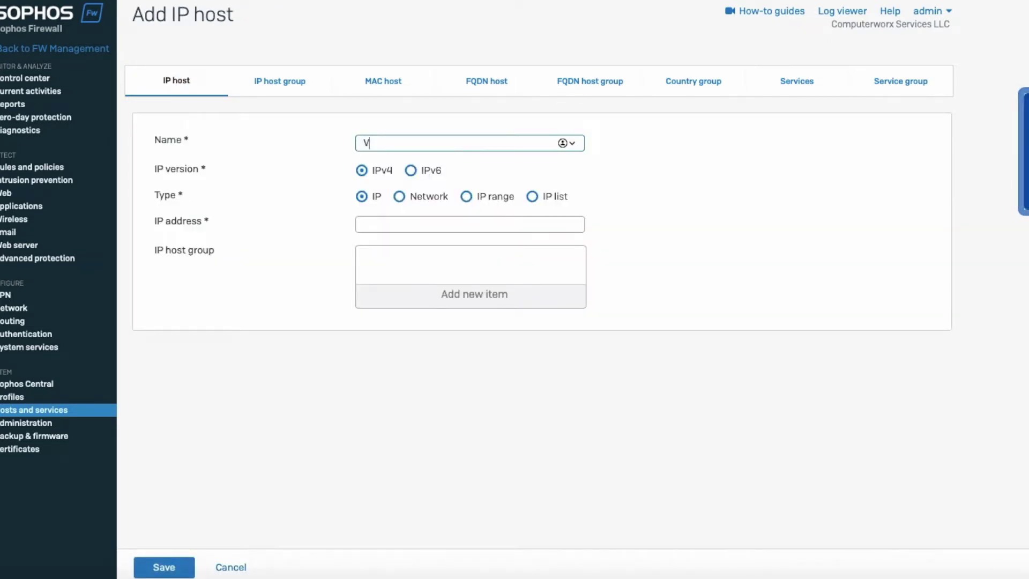
{"action": "type", "text": "M_51"}
{"action": "left_click", "coordinate": [376, 218]}
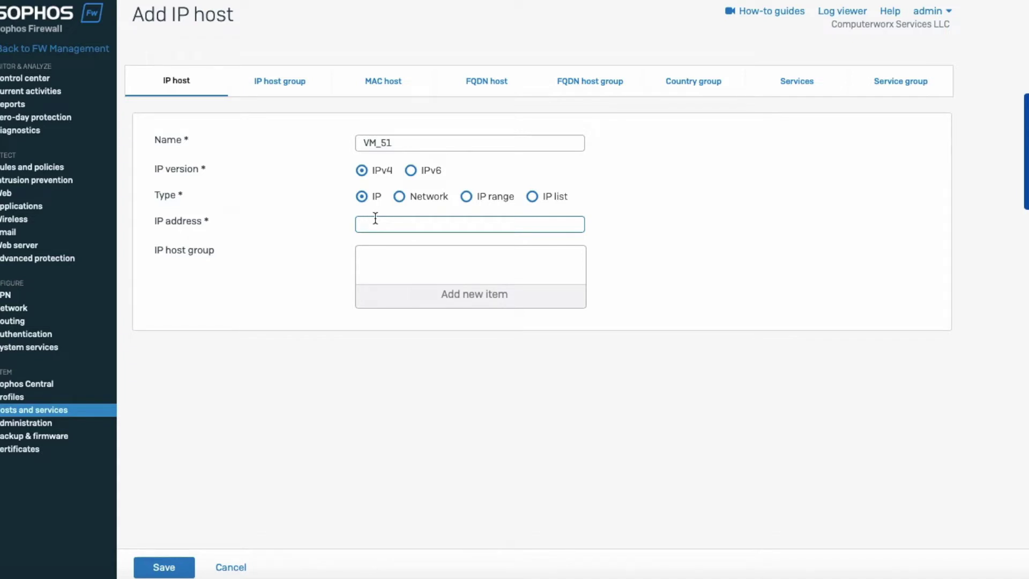
{"action": "type", "text": "192.168.110.51"}
{"action": "left_click", "coordinate": [164, 568]}
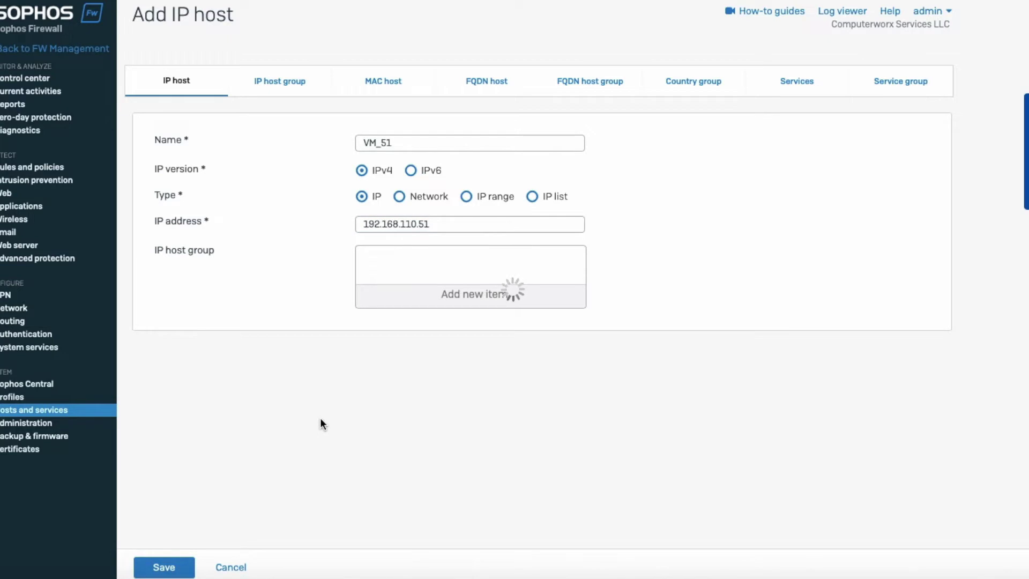
Add and save an IP host named VM_52 with the IP address 192.168.110.52
{"action": "left_click", "coordinate": [857, 129]}
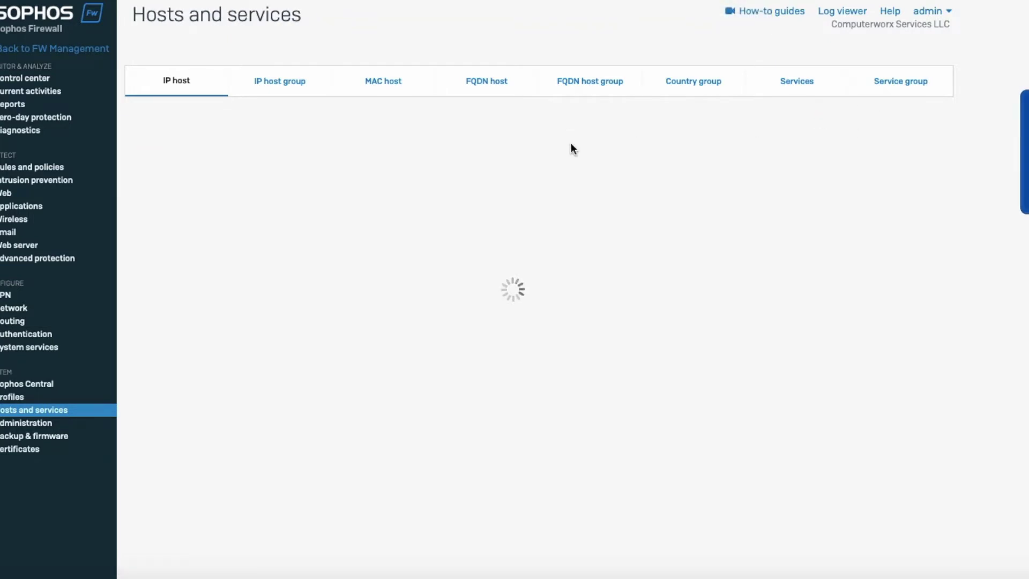
{"action": "type", "text": "VM_"}
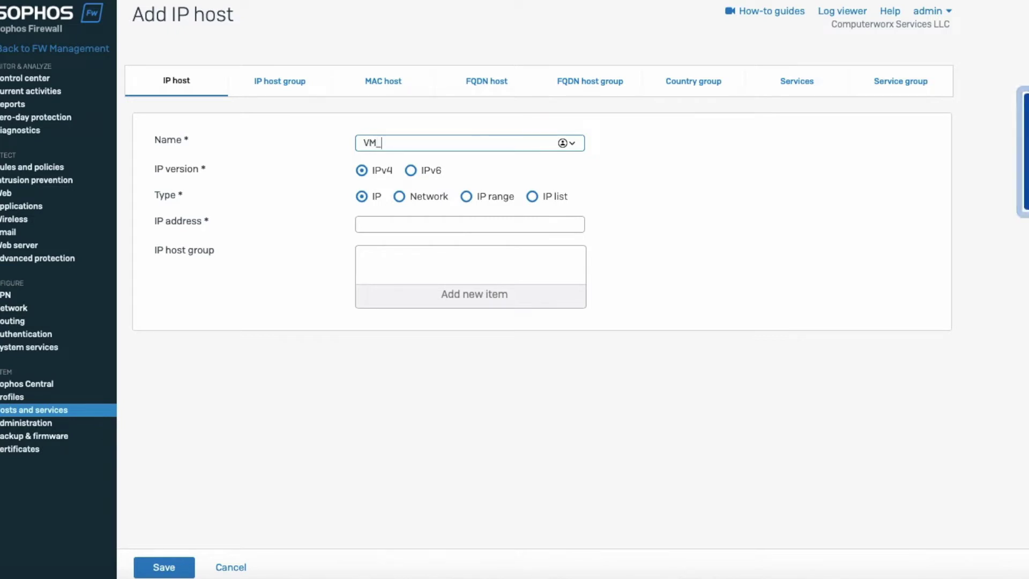
{"action": "type", "text": "52"}
{"action": "left_click", "coordinate": [381, 221]}
{"action": "type", "text": "192.1"}
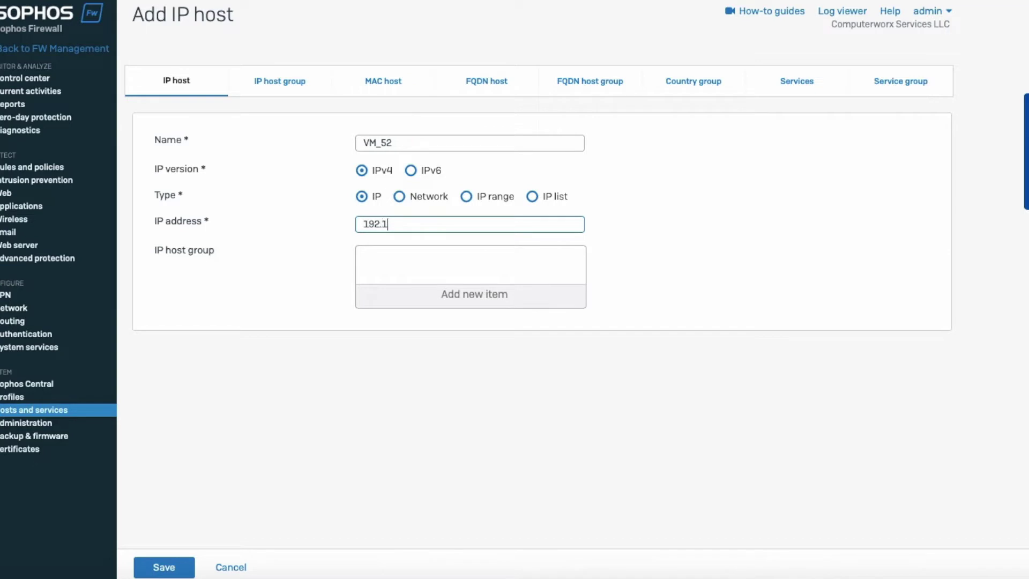
{"action": "type", "text": "68.110.52"}
{"action": "left_click", "coordinate": [163, 566]}
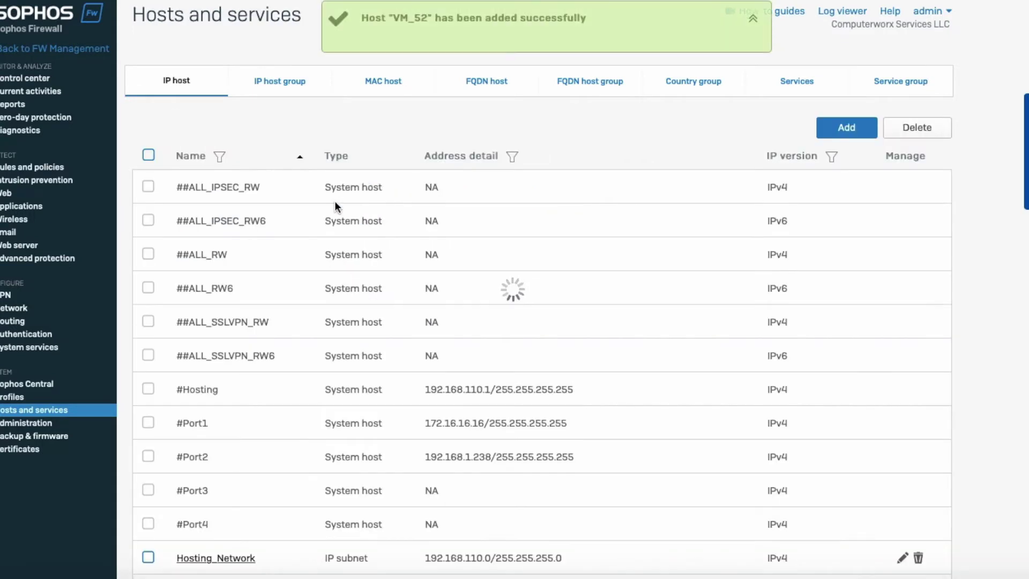
Check the added hosts in the IP host list and create host VM_53 with the IP address 192.168.110.53
{"action": "scroll", "coordinate": [272, 346], "scroll_direction": "down", "scroll_amount": 1}
{"action": "scroll", "coordinate": [272, 350], "scroll_direction": "down", "scroll_amount": 5}
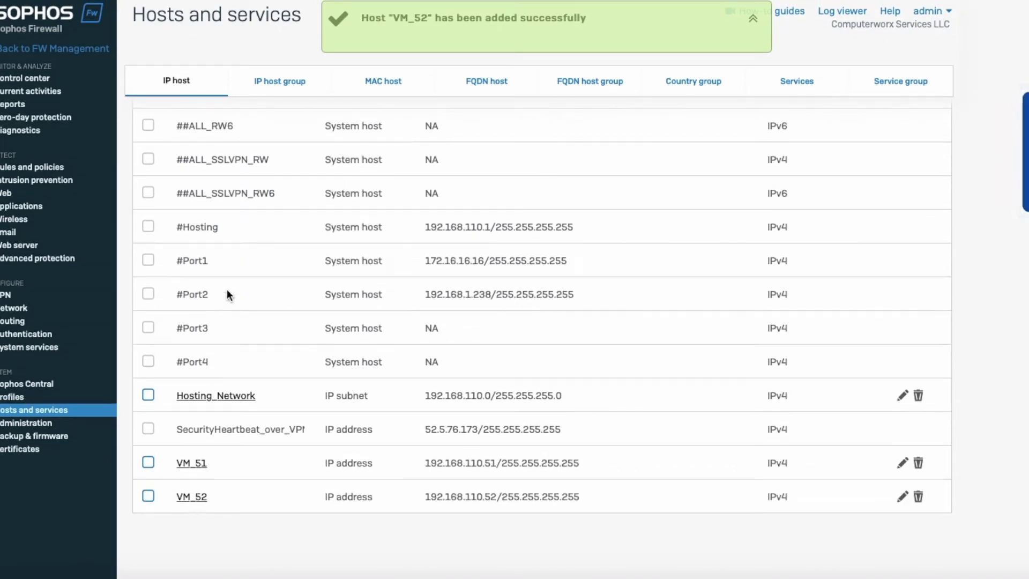
{"action": "scroll", "coordinate": [466, 215], "scroll_direction": "up", "scroll_amount": 6}
{"action": "left_click", "coordinate": [836, 129]}
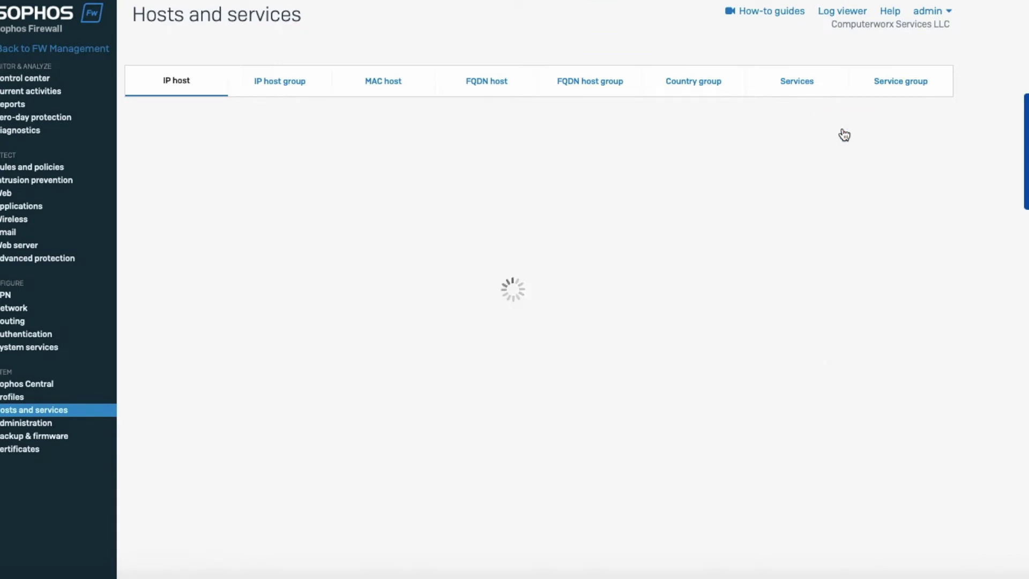
{"action": "type", "text": "VM_"}
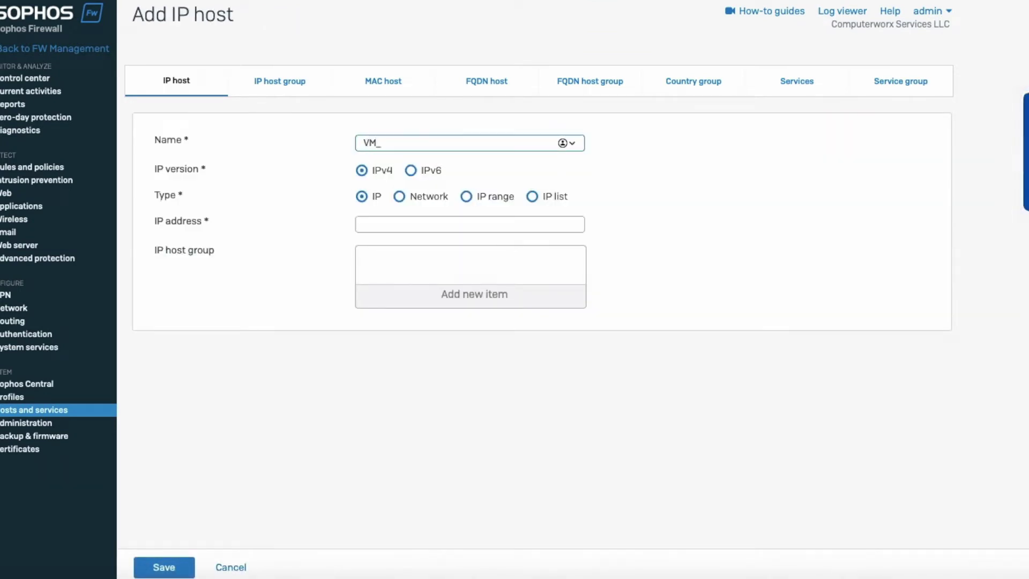
{"action": "type", "text": "53"}
{"action": "left_click", "coordinate": [412, 218]}
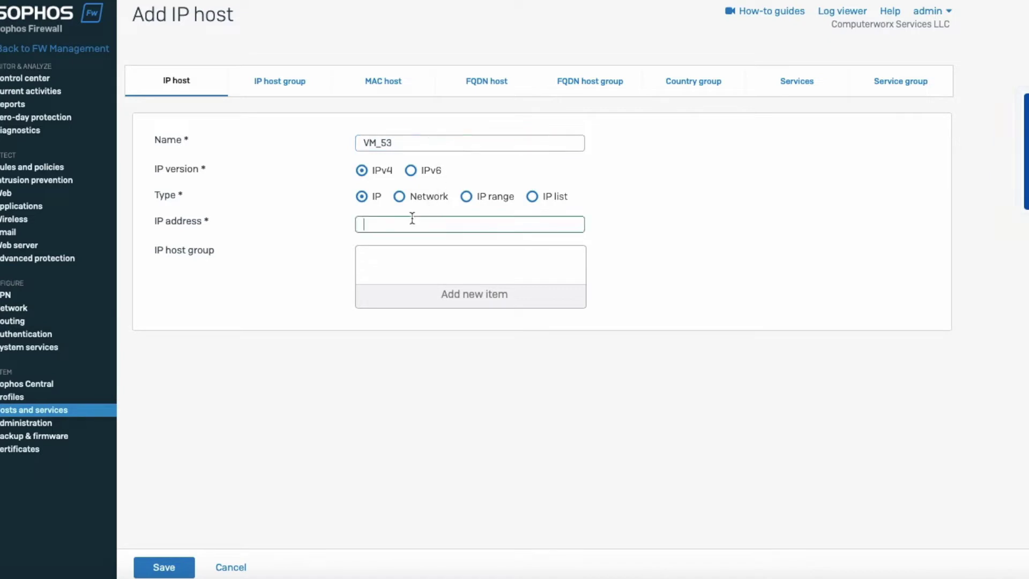
{"action": "type", "text": "192.168.110.53"}
{"action": "left_click", "coordinate": [170, 571]}
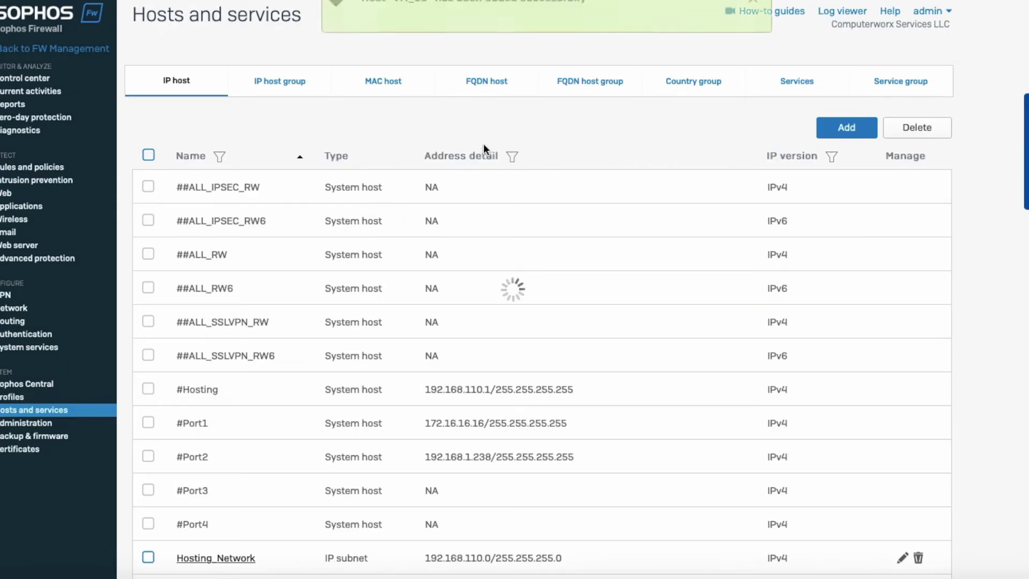
Add and save an IP host named VM_54 with the IP address 192.168.110.54
{"action": "left_click", "coordinate": [845, 127]}
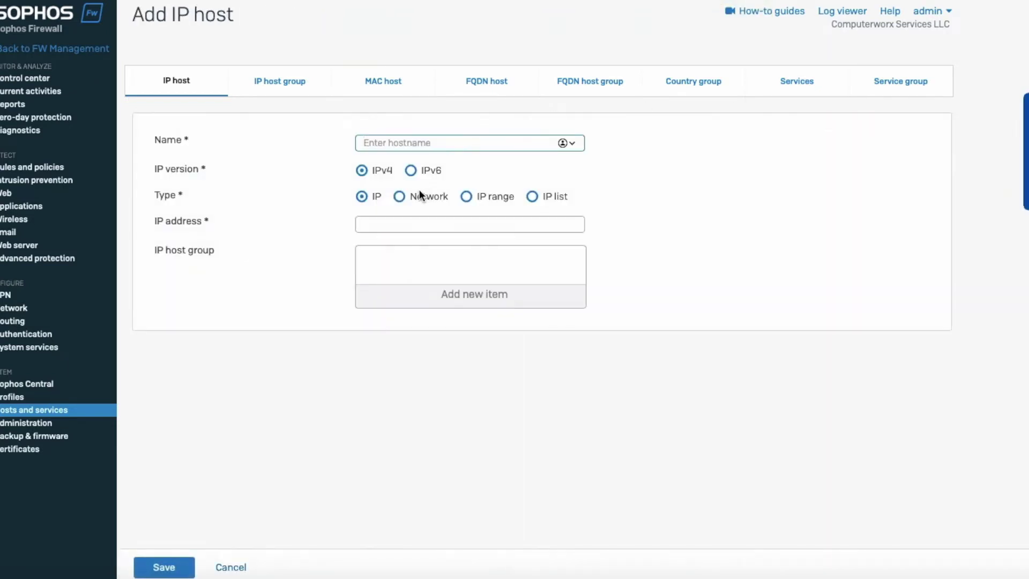
{"action": "type", "text": "VM_"}
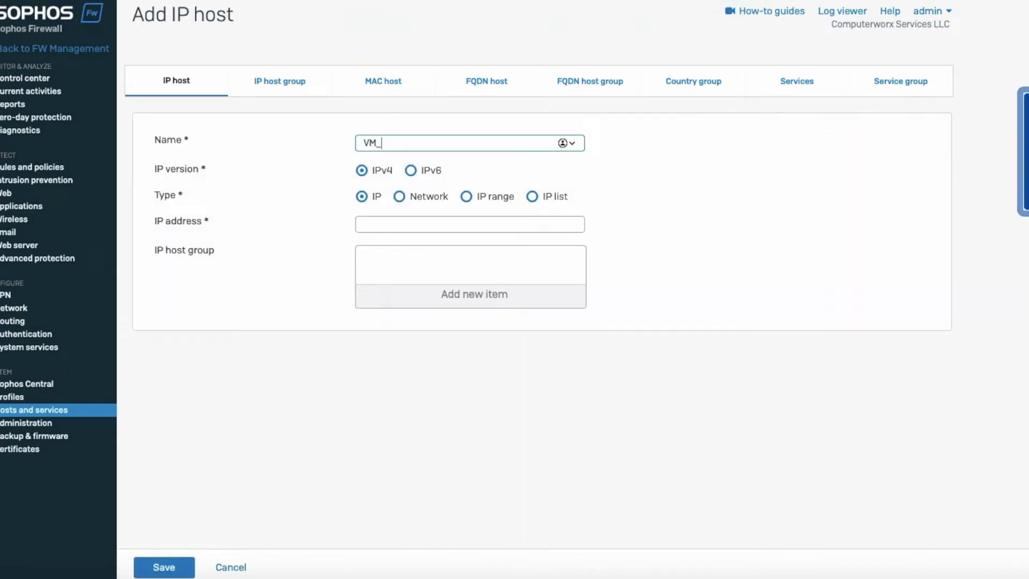
{"action": "type", "text": "54"}
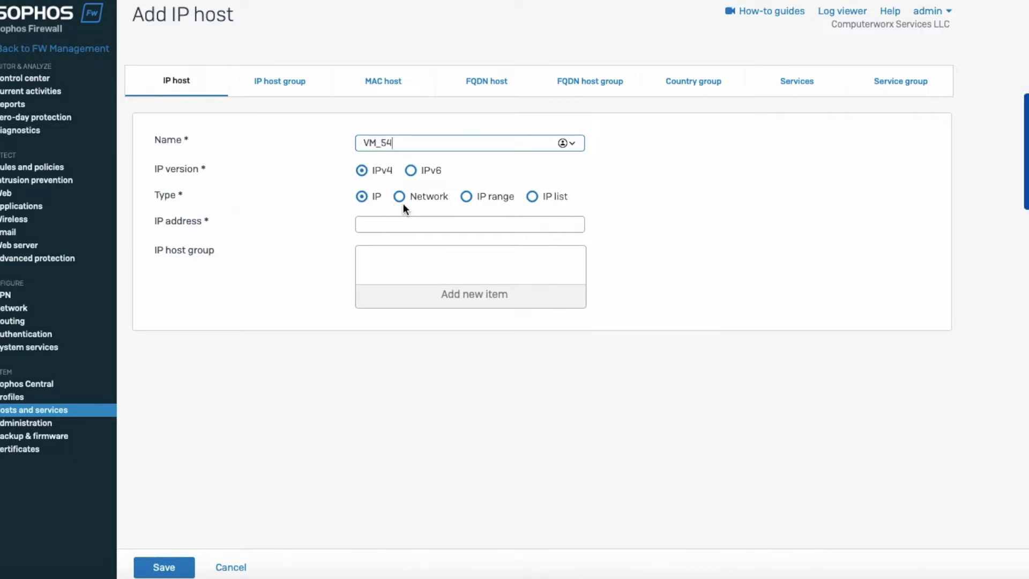
{"action": "left_click", "coordinate": [386, 222]}
{"action": "type", "text": "192.168"}
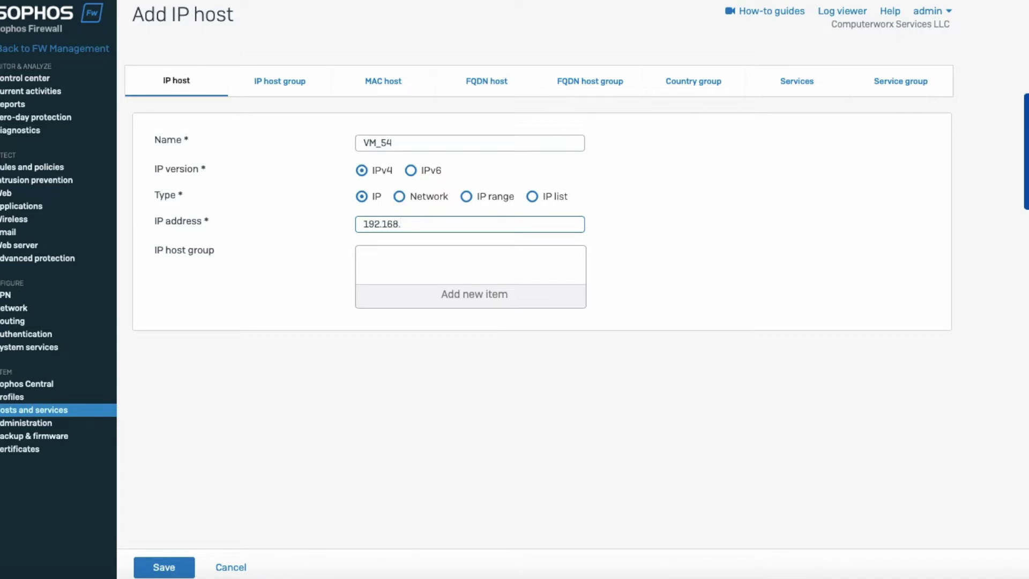
{"action": "type", "text": ".110.54"}
{"action": "left_click", "coordinate": [170, 571]}
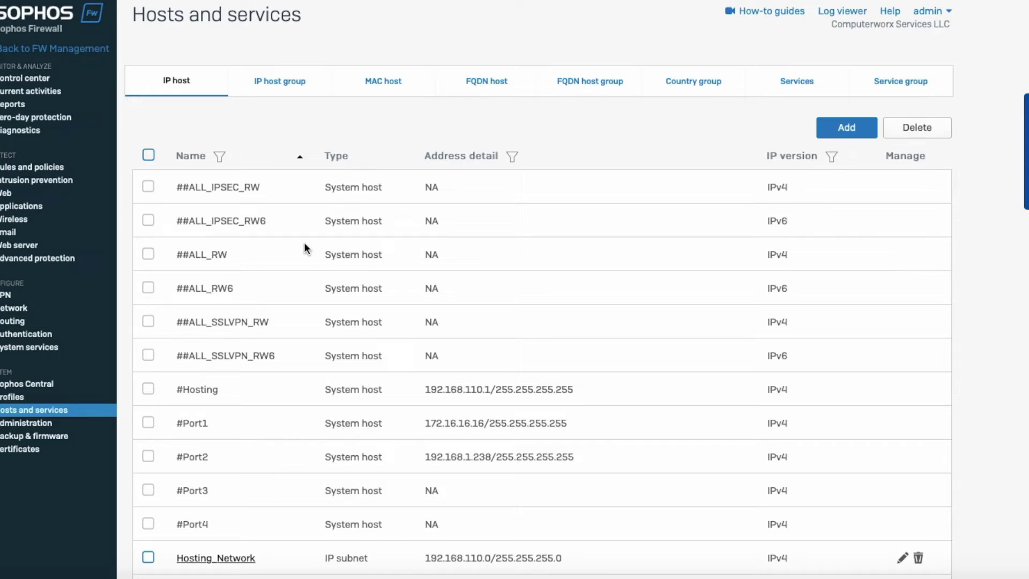
Start a new IP host group and name it VM_Servers
{"action": "left_click", "coordinate": [281, 86]}
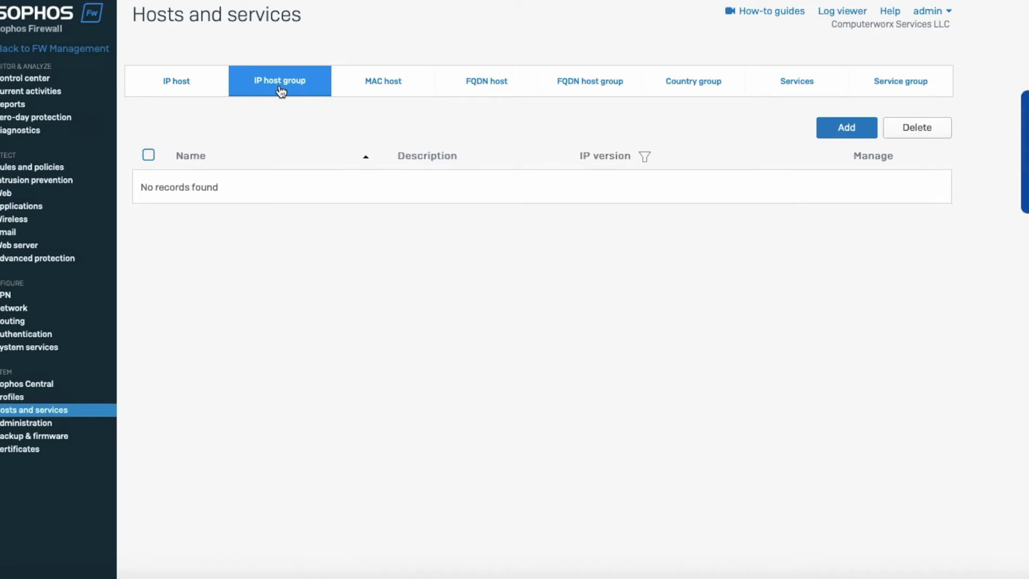
{"action": "left_click", "coordinate": [843, 134]}
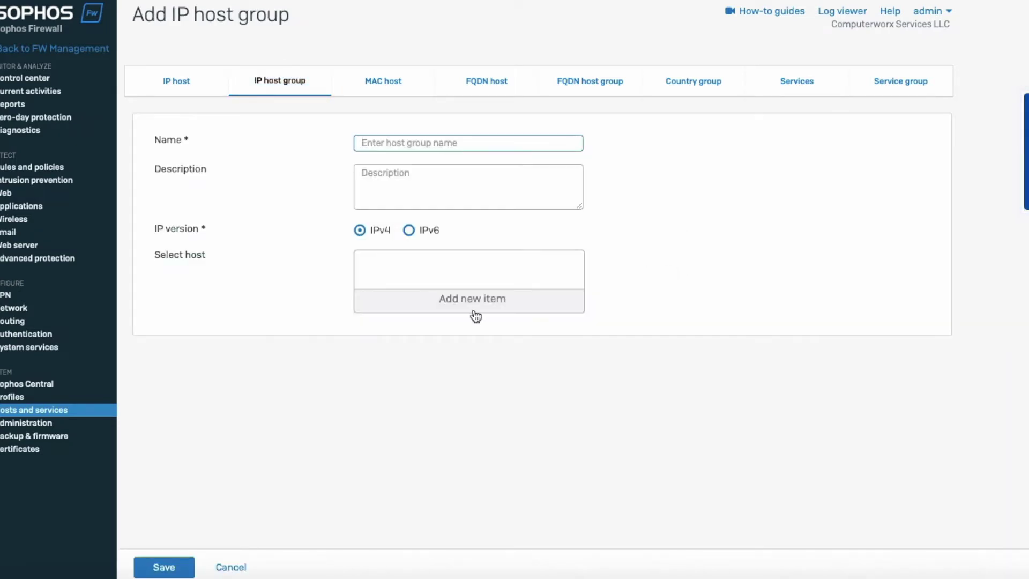
{"action": "type", "text": "VM"}
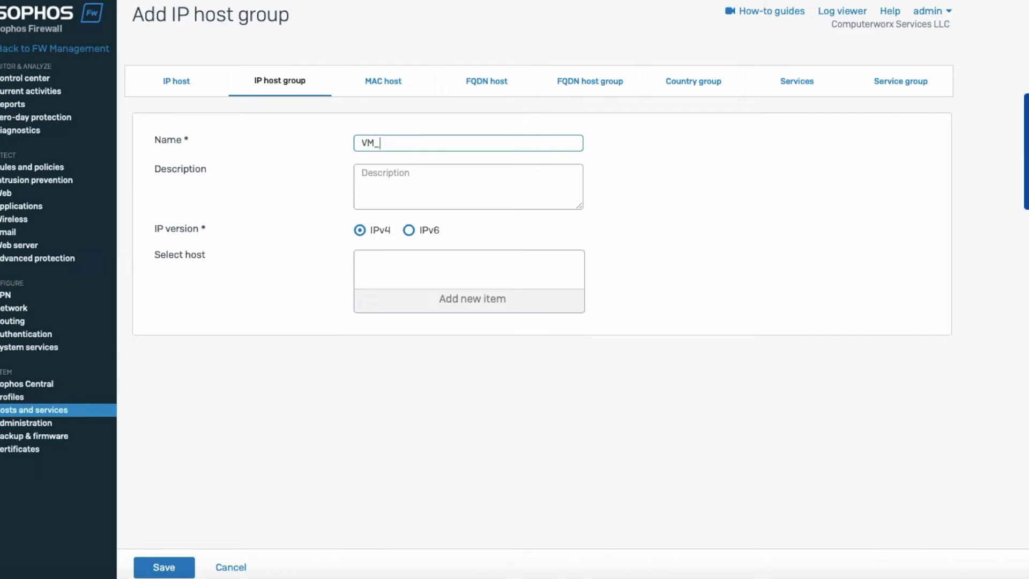
{"action": "type", "text": "_Servers"}
Include the hosts VM_51, VM_52, VM_53 and VM_54 in the VM_Servers group and save it
{"action": "left_click", "coordinate": [425, 299]}
{"action": "left_click", "coordinate": [400, 303]}
{"action": "type", "text": "vm"}
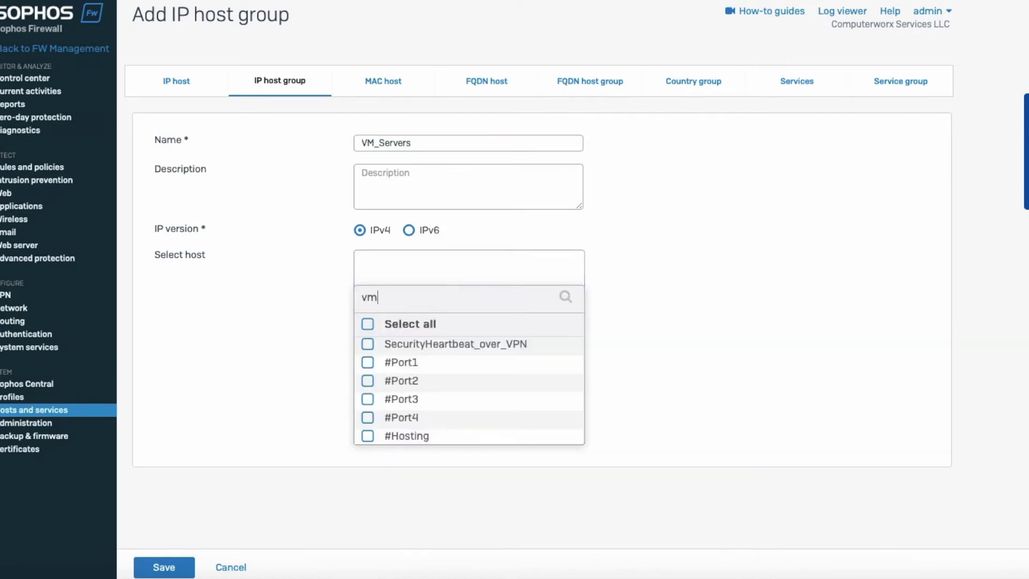
{"action": "left_click", "coordinate": [369, 346]}
{"action": "left_click", "coordinate": [369, 362]}
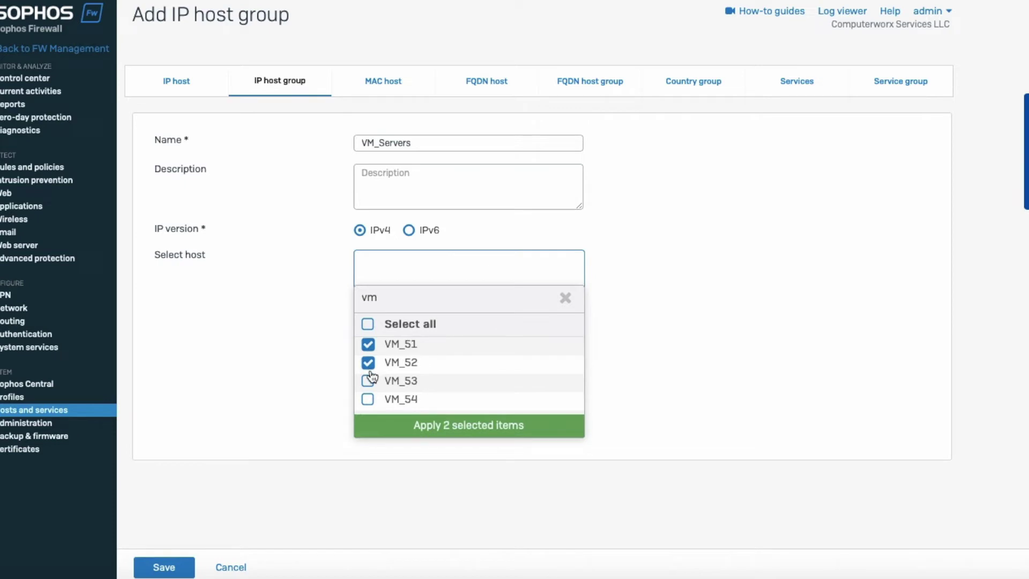
{"action": "left_click", "coordinate": [369, 381]}
{"action": "left_click", "coordinate": [369, 399]}
{"action": "left_click", "coordinate": [406, 426]}
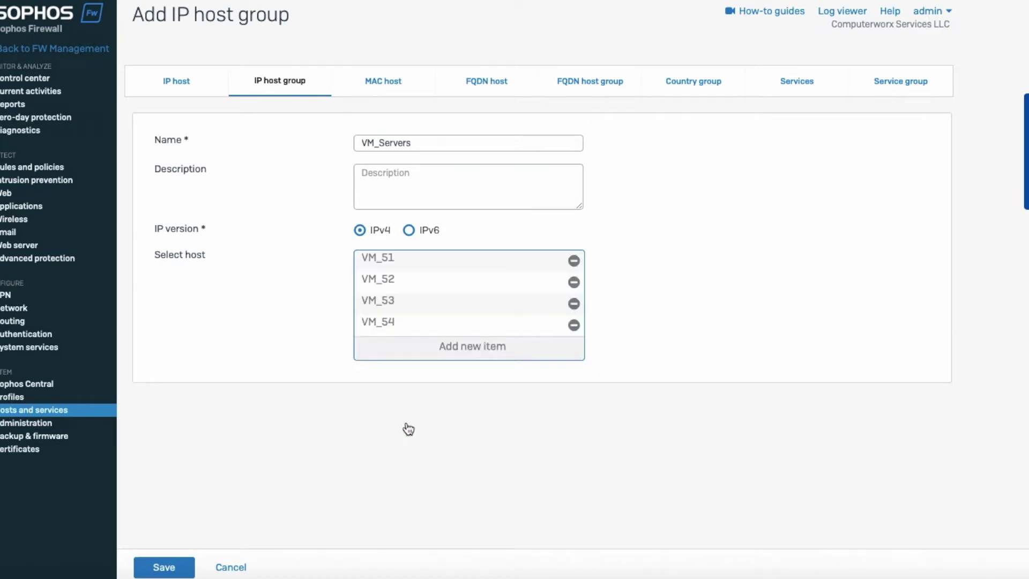
{"action": "left_click", "coordinate": [182, 569]}
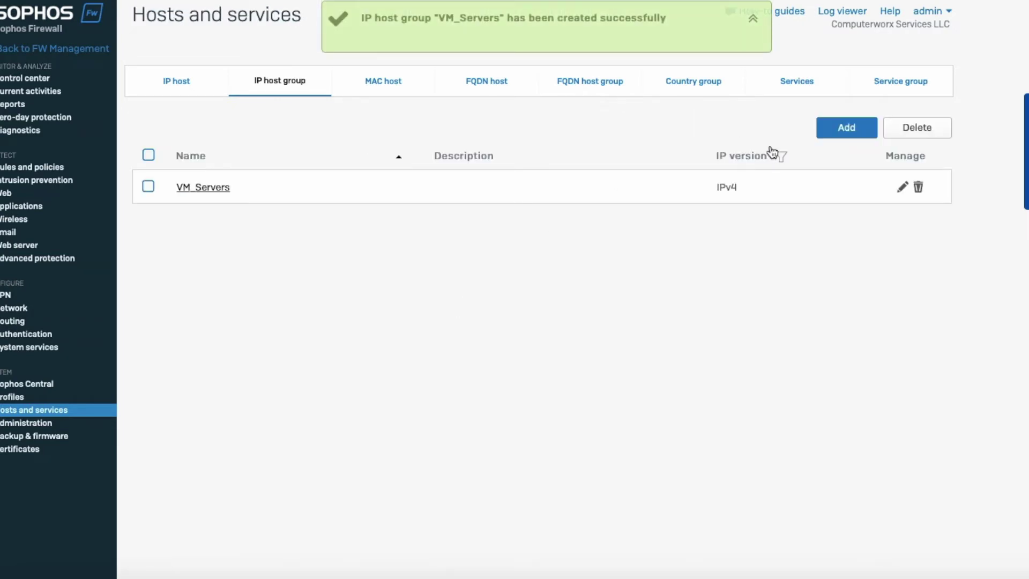
Examine the firewall's existing service definitions with their protocols and ports, continuing to the second page of the list
{"action": "left_click", "coordinate": [799, 91]}
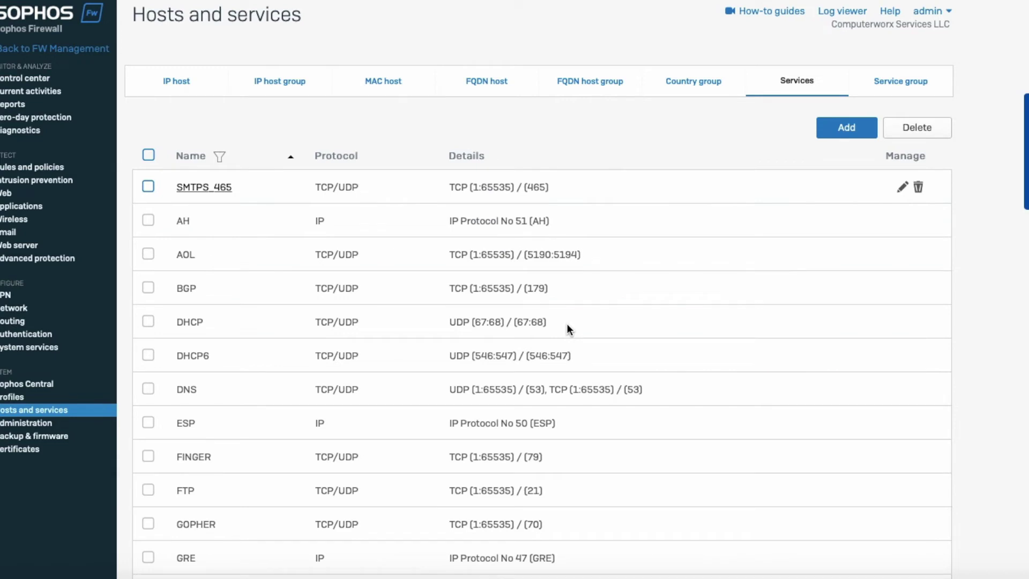
{"action": "scroll", "coordinate": [477, 406], "scroll_direction": "down", "scroll_amount": 5}
{"action": "scroll", "coordinate": [477, 403], "scroll_direction": "down", "scroll_amount": 2}
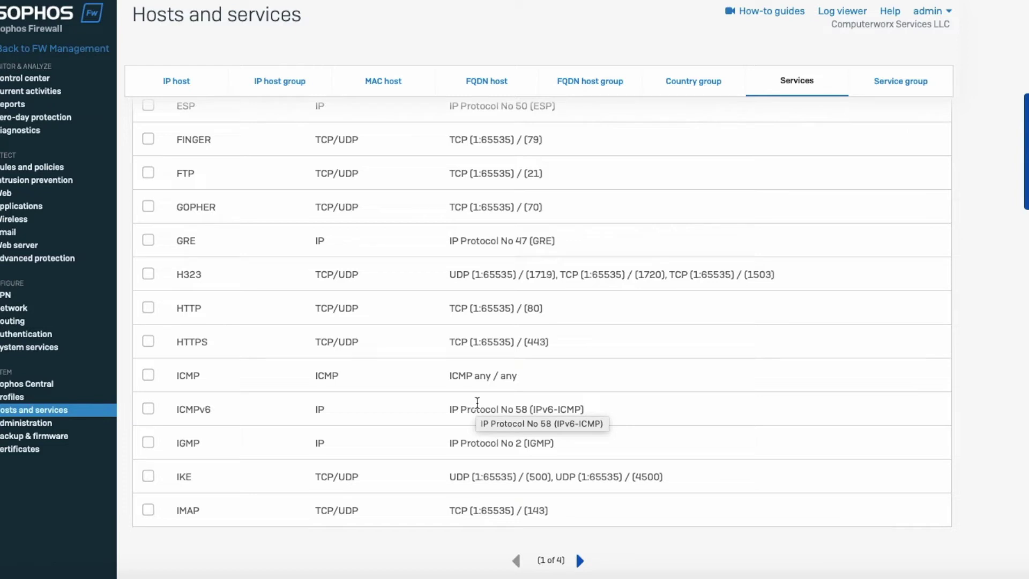
{"action": "scroll", "coordinate": [477, 402], "scroll_direction": "up", "scroll_amount": 7}
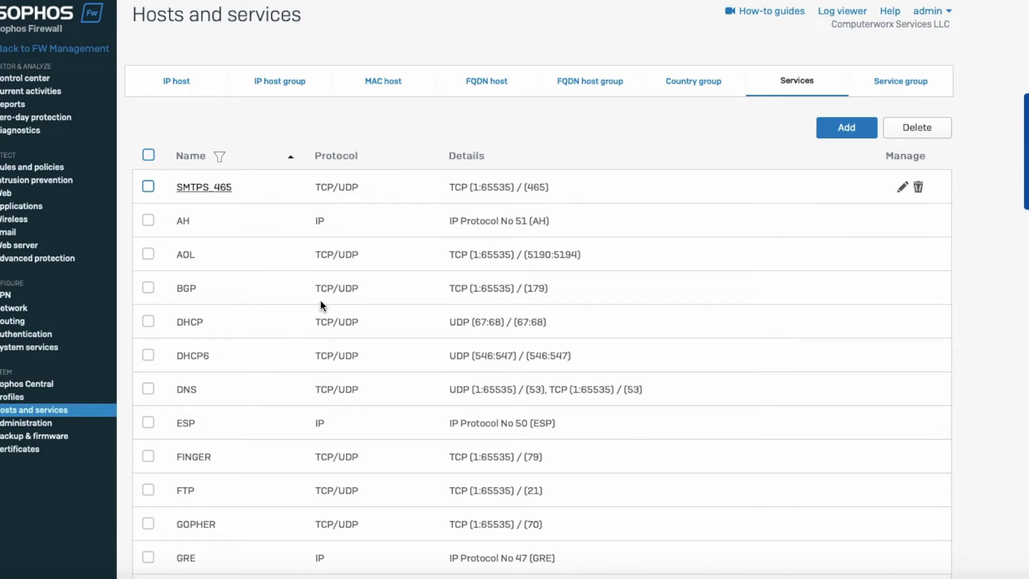
{"action": "scroll", "coordinate": [330, 303], "scroll_direction": "down", "scroll_amount": 1}
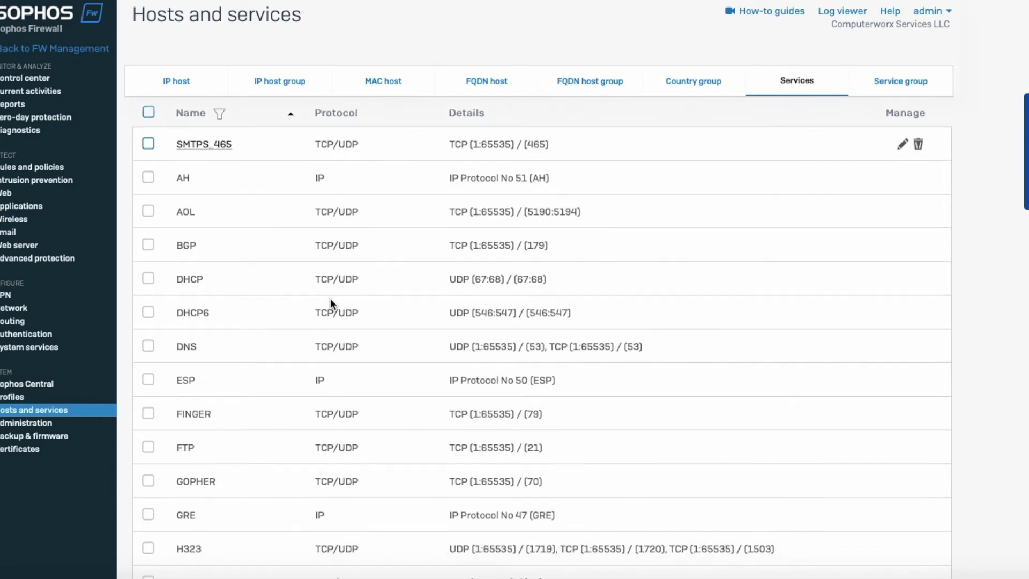
{"action": "scroll", "coordinate": [330, 301], "scroll_direction": "down", "scroll_amount": 1}
{"action": "scroll", "coordinate": [330, 301], "scroll_direction": "up", "scroll_amount": 2}
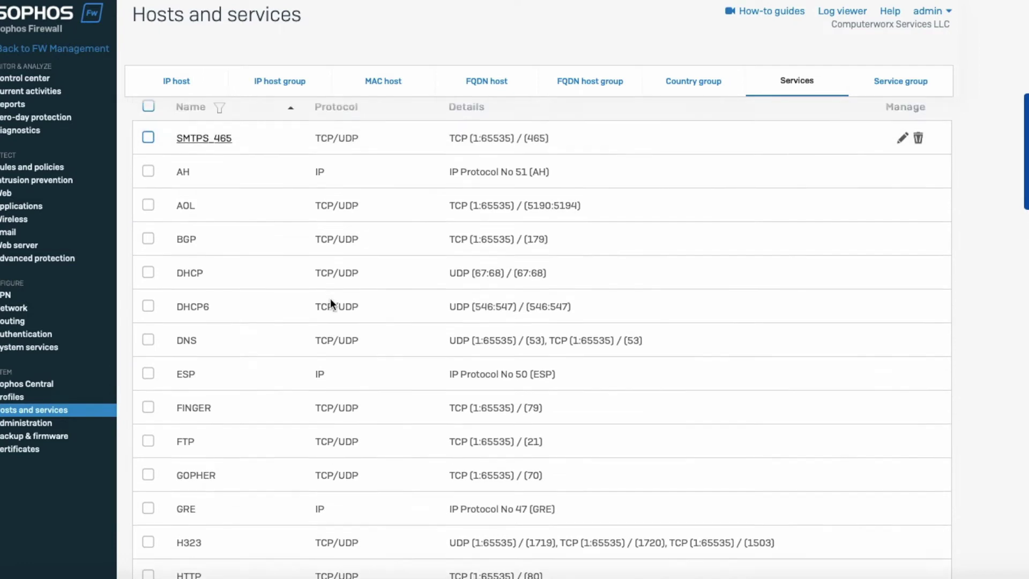
{"action": "scroll", "coordinate": [330, 298], "scroll_direction": "down", "scroll_amount": 5}
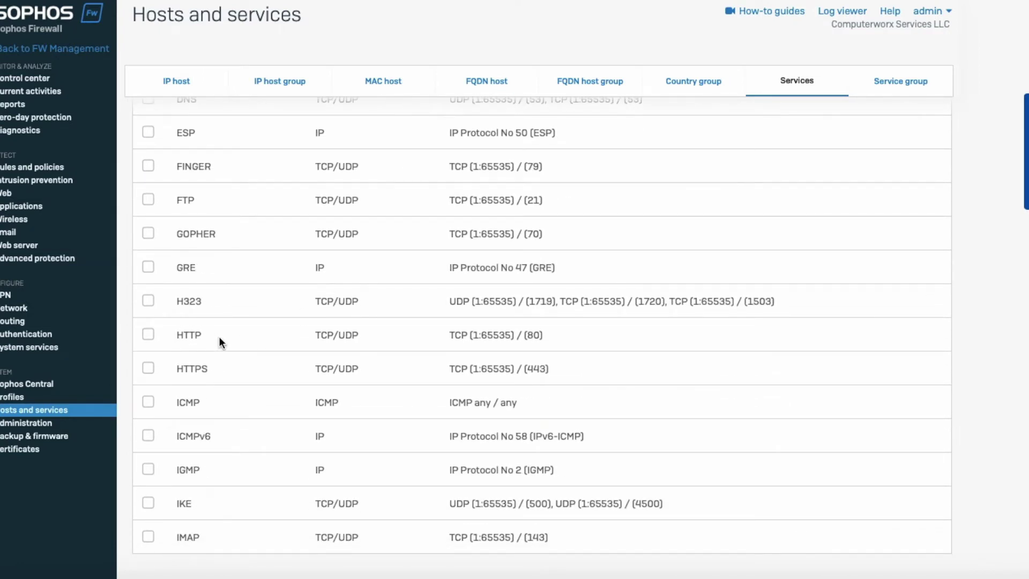
{"action": "scroll", "coordinate": [252, 404], "scroll_direction": "down", "scroll_amount": 1}
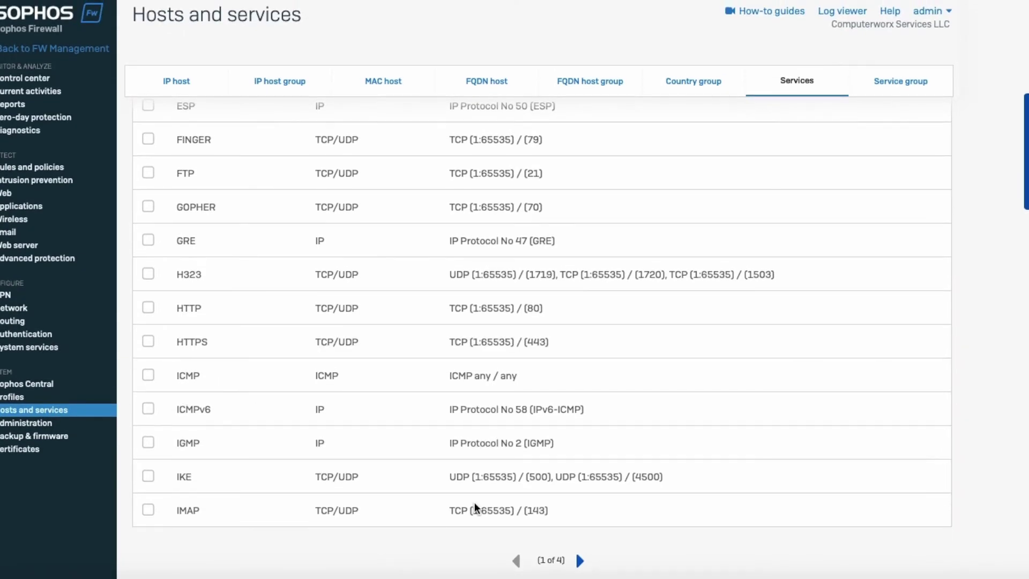
{"action": "left_click", "coordinate": [581, 560]}
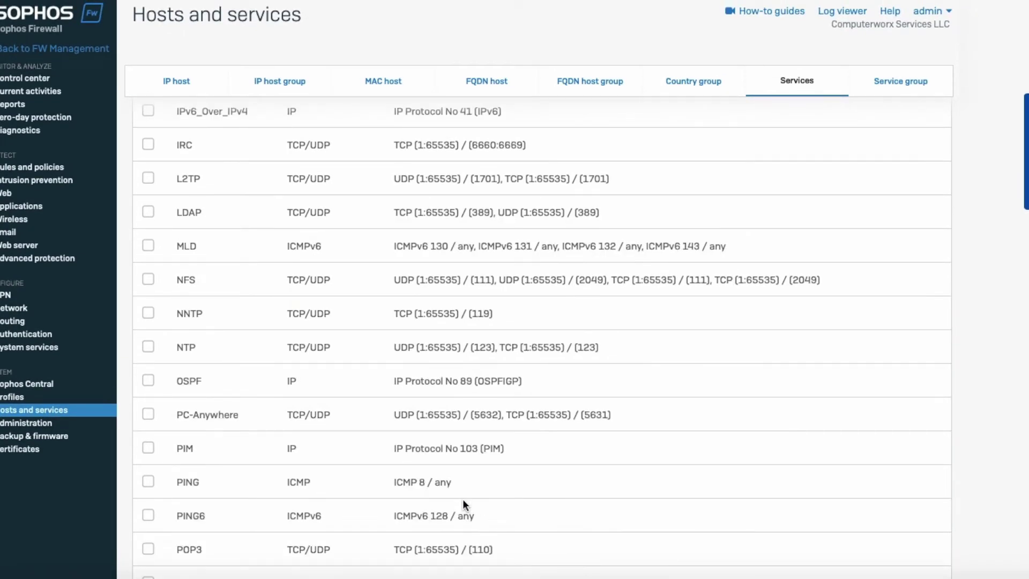
Examine the remaining service definitions on the second and third pages of the services list
{"action": "scroll", "coordinate": [464, 503], "scroll_direction": "down", "scroll_amount": 3}
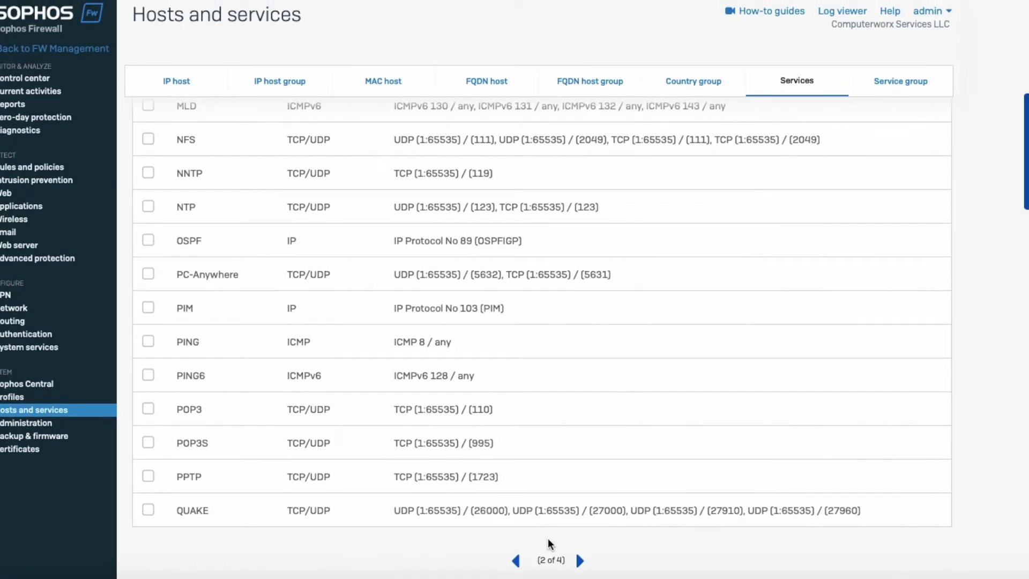
{"action": "left_click", "coordinate": [581, 560]}
{"action": "scroll", "coordinate": [522, 448], "scroll_direction": "down", "scroll_amount": 2}
{"action": "scroll", "coordinate": [521, 448], "scroll_direction": "down", "scroll_amount": 2}
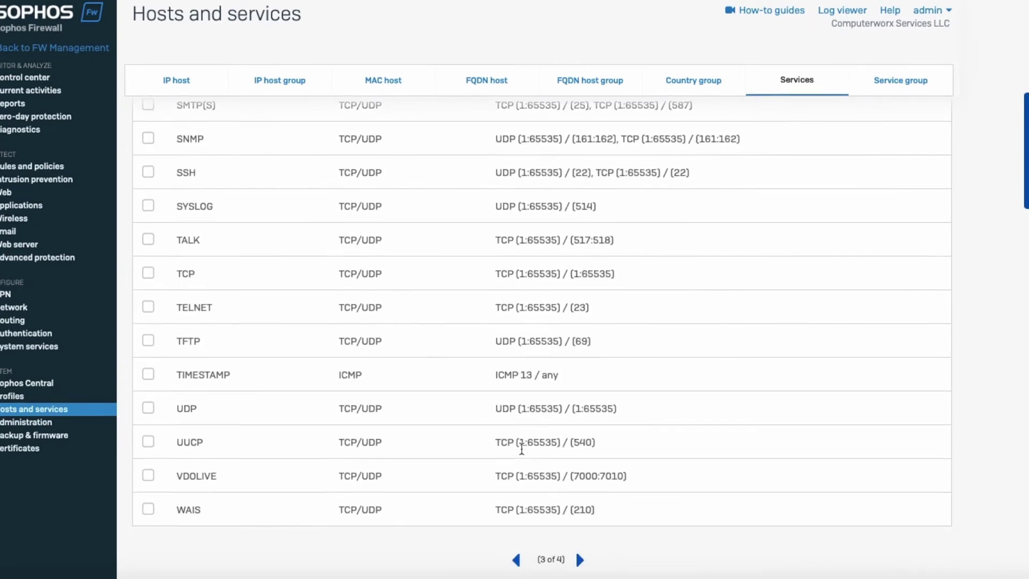
{"action": "scroll", "coordinate": [521, 448], "scroll_direction": "up", "scroll_amount": 2}
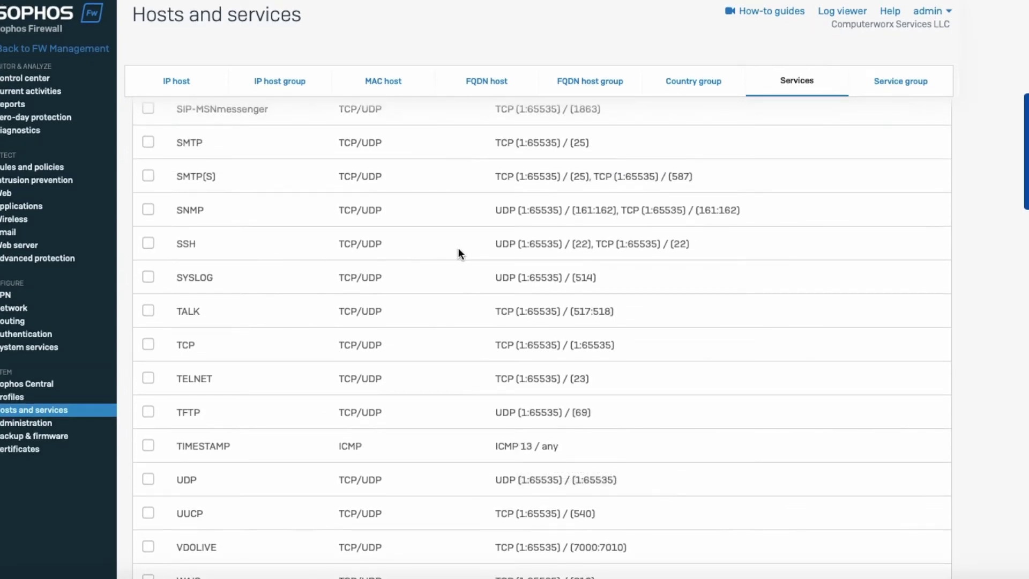
{"action": "scroll", "coordinate": [462, 255], "scroll_direction": "up", "scroll_amount": 5}
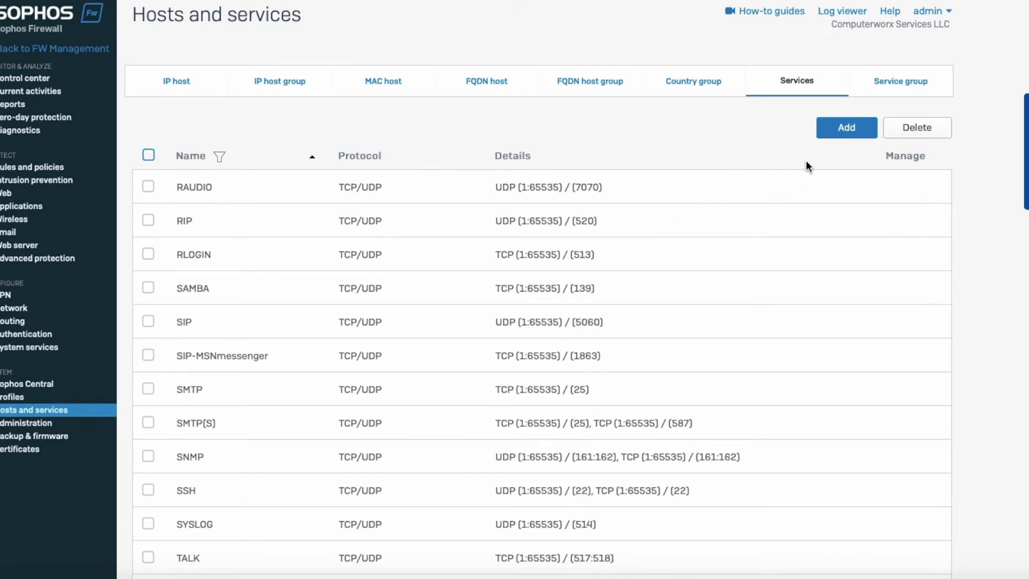
Start a new TCP/UDP service named Custom_65000 and keep TCP as the protocol
{"action": "left_click", "coordinate": [841, 140]}
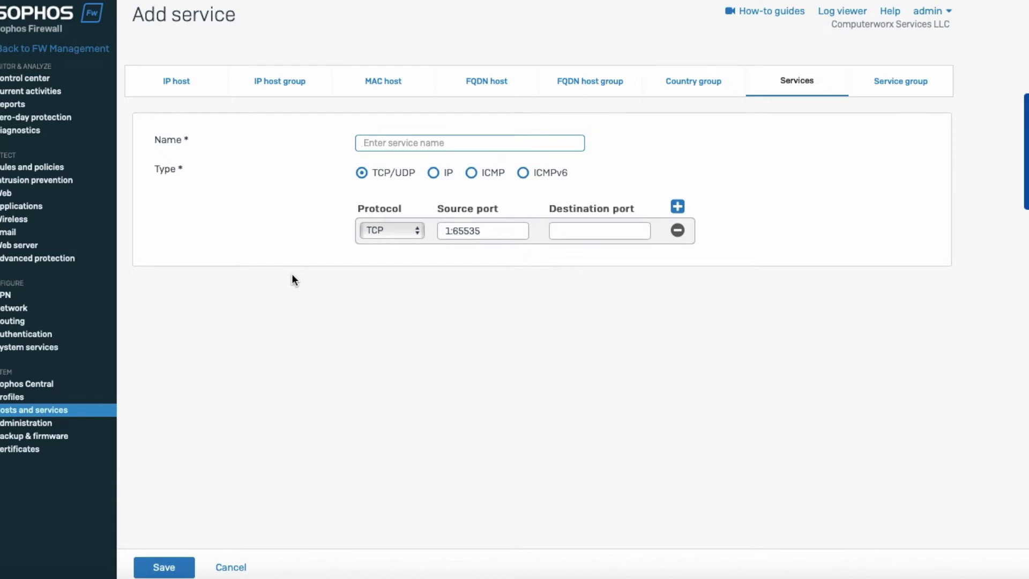
{"action": "type", "text": "Custom_65000"}
{"action": "left_click", "coordinate": [406, 232]}
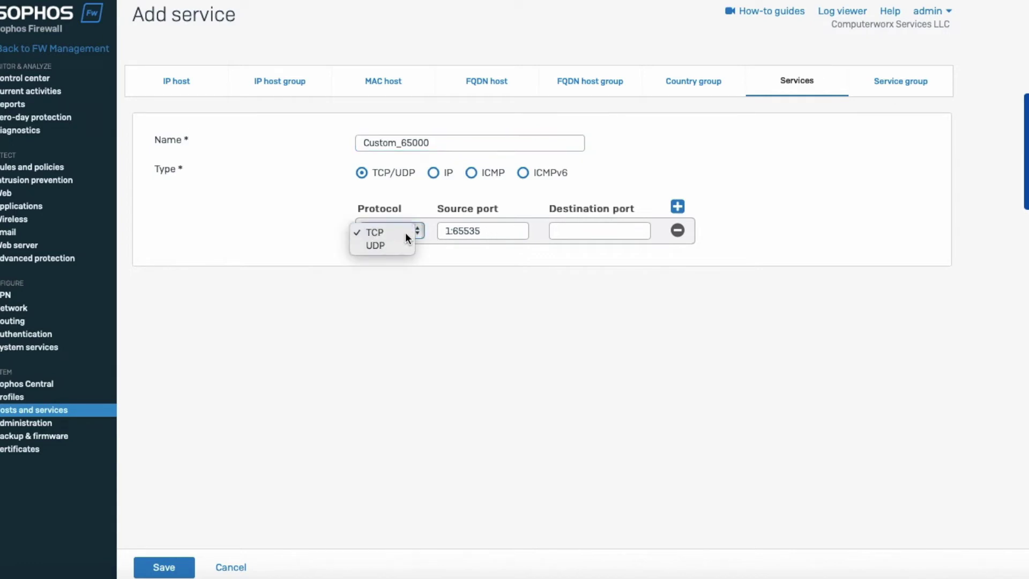
{"action": "left_click", "coordinate": [405, 233]}
Add a second protocol entry to the Custom_65000 service and set it to UDP
{"action": "left_click", "coordinate": [677, 207]}
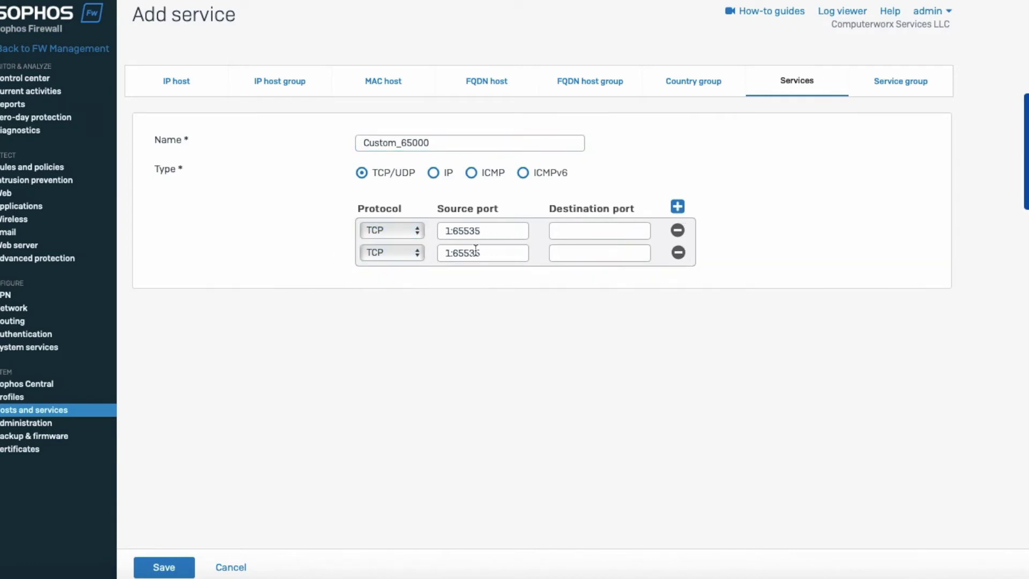
{"action": "left_click", "coordinate": [374, 255]}
{"action": "left_click", "coordinate": [389, 272]}
Set the TCP entry's destination port to 65000, remove the UDP entry and save the service
{"action": "left_click", "coordinate": [581, 231]}
{"action": "type", "text": "65000"}
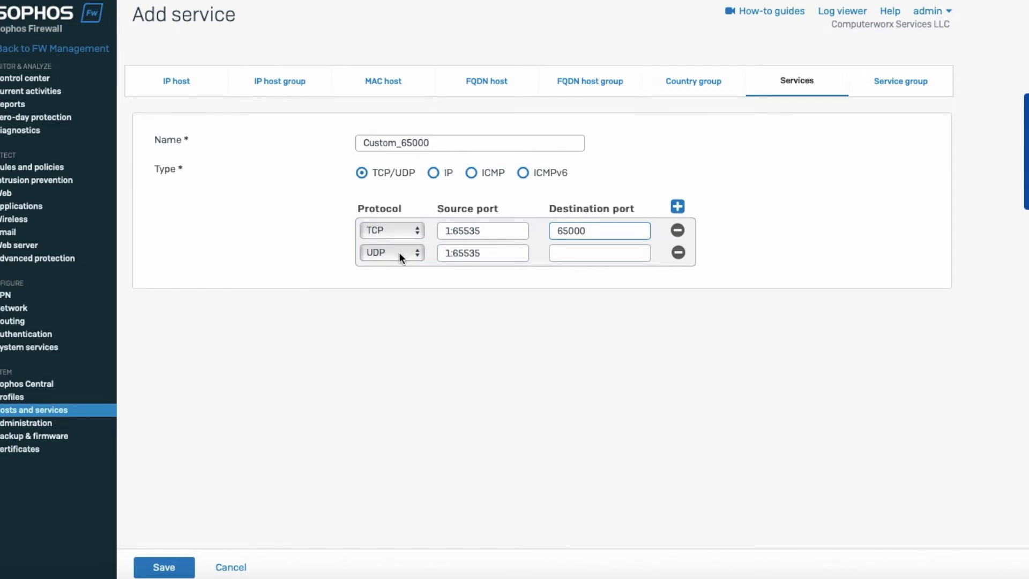
{"action": "left_click", "coordinate": [678, 253]}
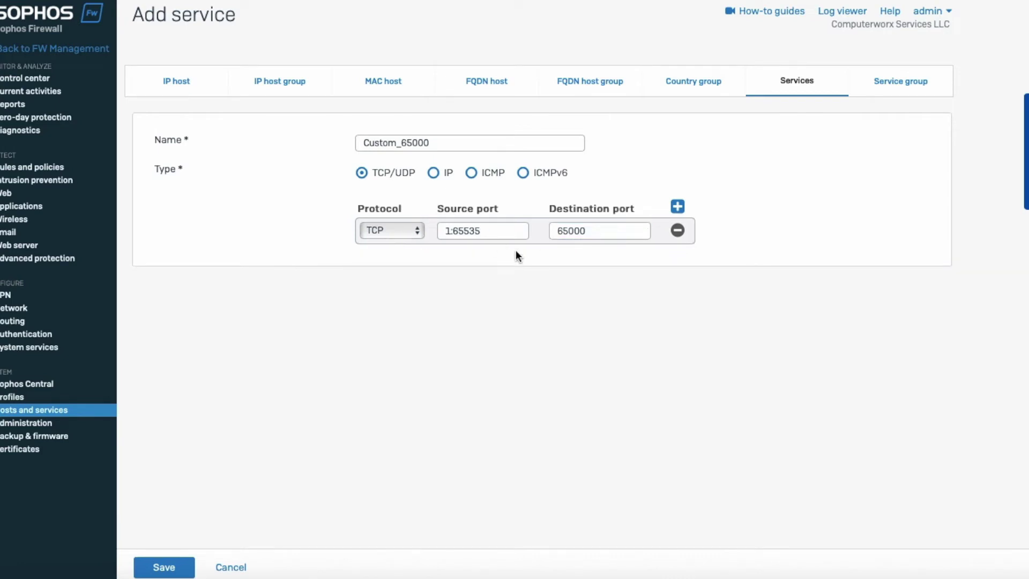
{"action": "left_click", "coordinate": [182, 568]}
Look for the Custom_65000 service in the services list, checking the last page and going back to the first
{"action": "scroll", "coordinate": [498, 427], "scroll_direction": "down", "scroll_amount": 5}
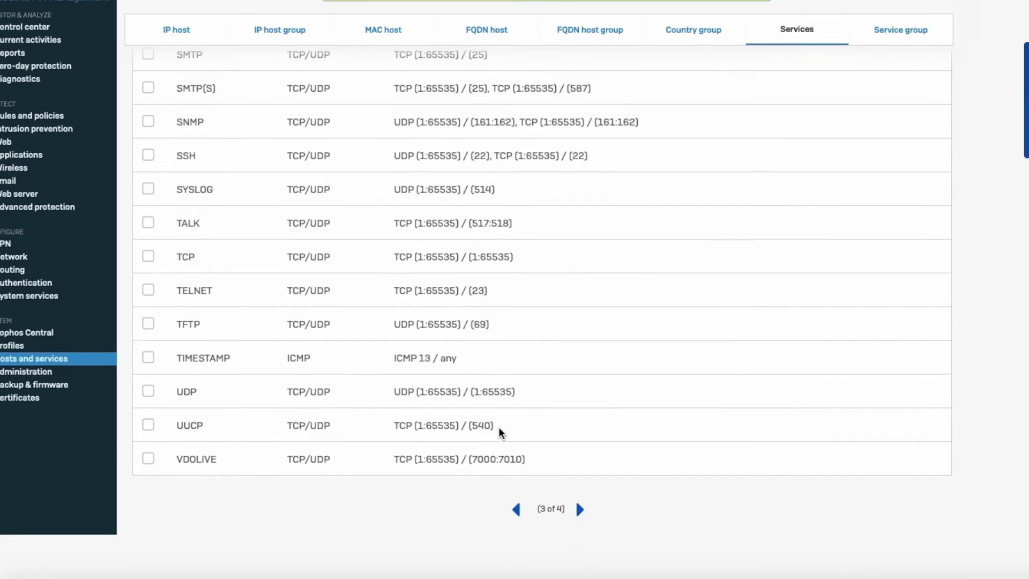
{"action": "left_click", "coordinate": [584, 561]}
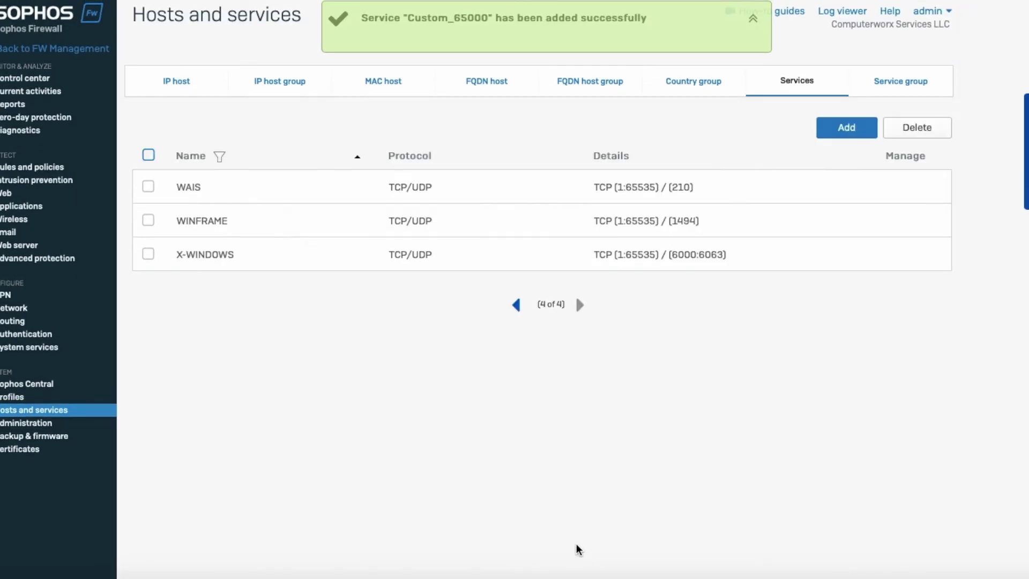
{"action": "left_click", "coordinate": [517, 305]}
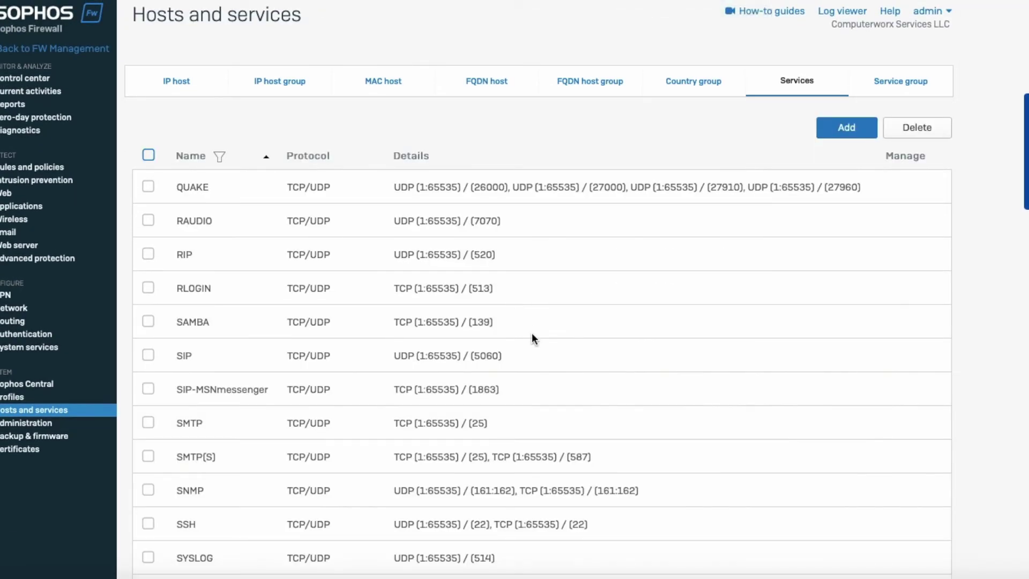
{"action": "scroll", "coordinate": [607, 362], "scroll_direction": "down", "scroll_amount": 5}
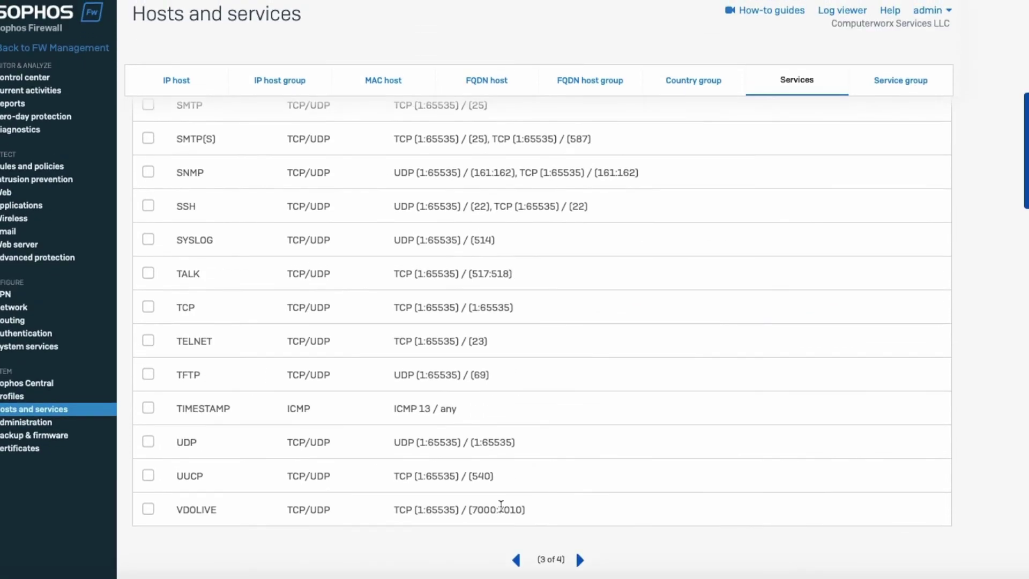
{"action": "left_click", "coordinate": [518, 560]}
{"action": "scroll", "coordinate": [518, 558], "scroll_direction": "down", "scroll_amount": 5}
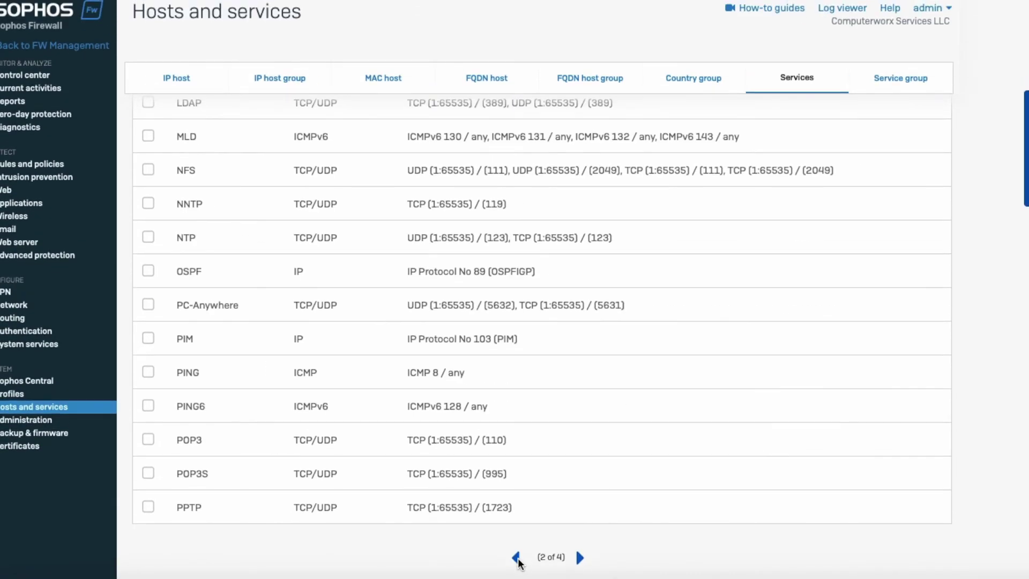
{"action": "left_click", "coordinate": [517, 561]}
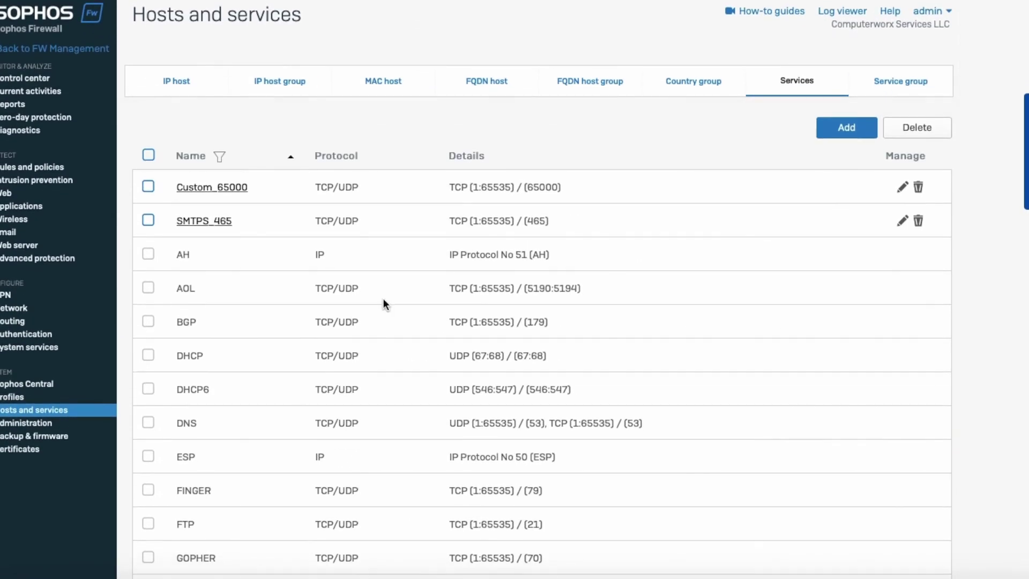
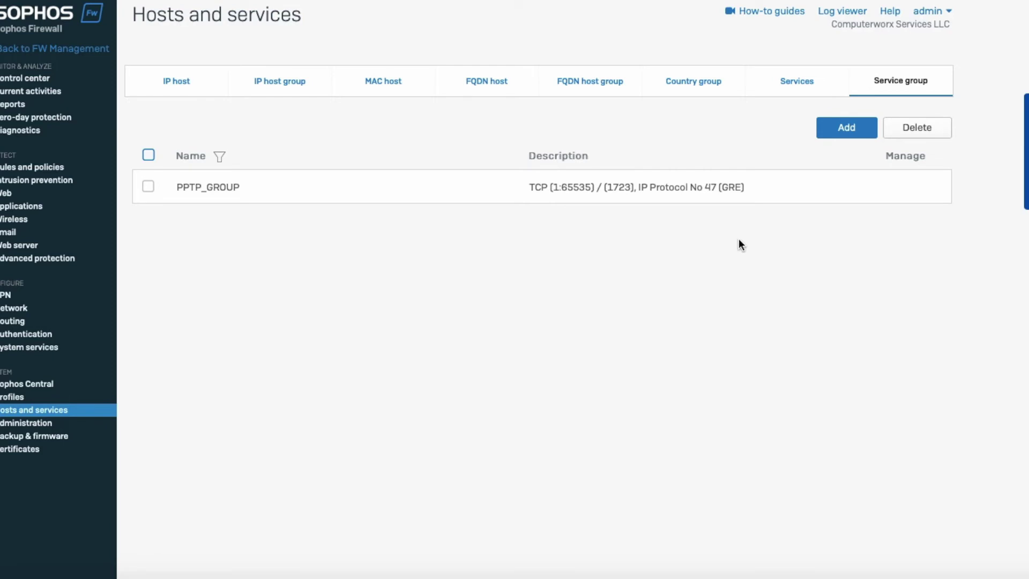
Start a new service group and name it VMs_Ports
{"action": "left_click", "coordinate": [843, 141]}
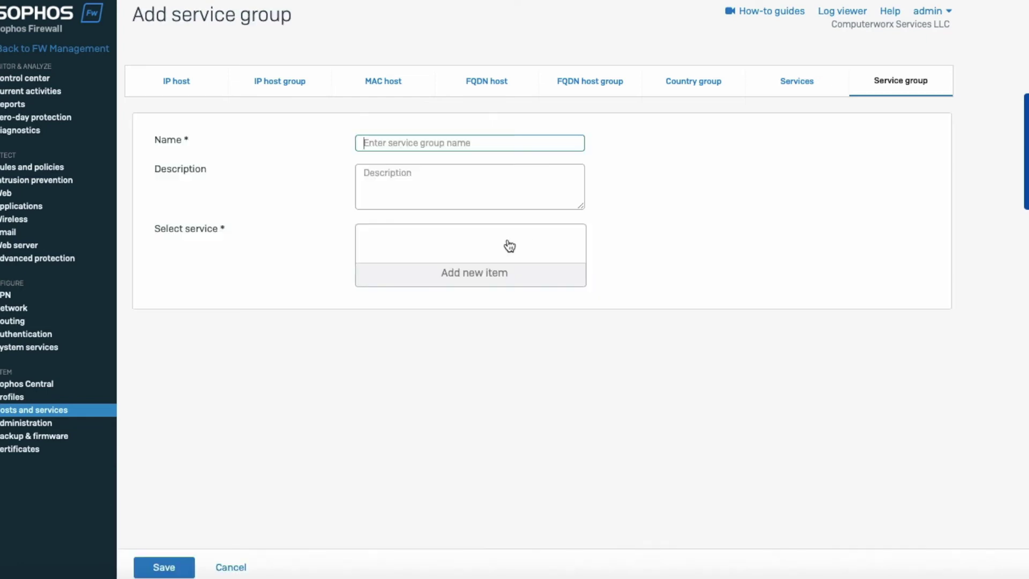
{"action": "type", "text": "M"}
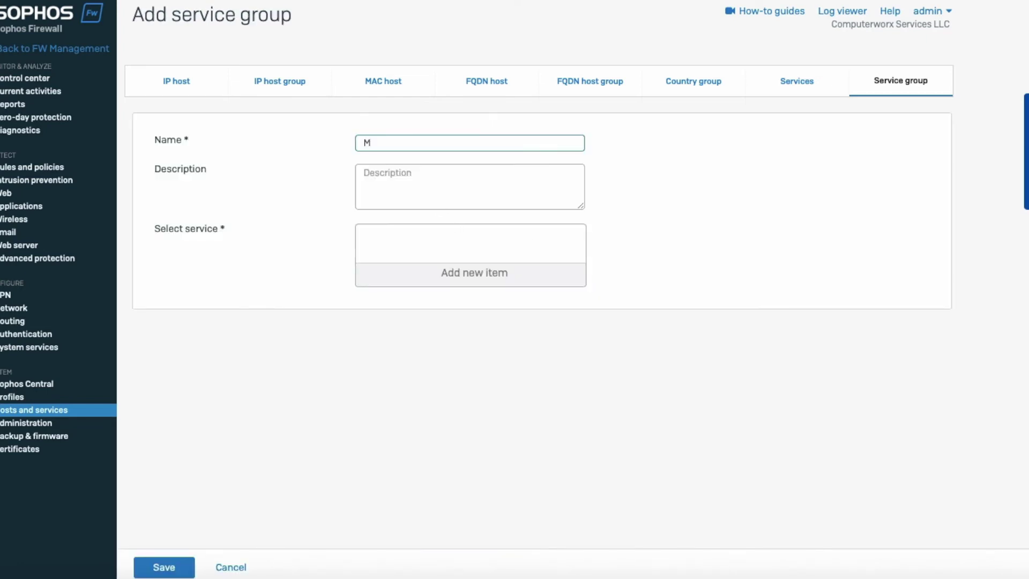
{"action": "key", "text": "BackSpace"}
{"action": "type", "text": "Vms_Ports"}
{"action": "left_click_drag", "start_coordinate": [376, 145], "coordinate": [373, 146]}
{"action": "type", "text": "M"}
Include the HTTP and SSH services in the VMs_Ports group
{"action": "left_click", "coordinate": [456, 272]}
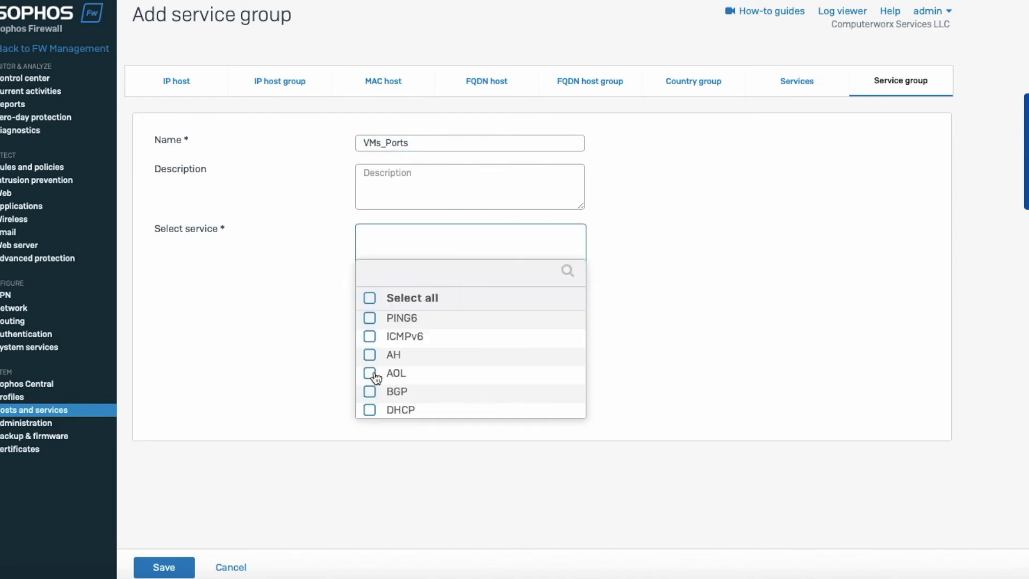
{"action": "left_click", "coordinate": [413, 271]}
{"action": "type", "text": "http"}
{"action": "left_click", "coordinate": [370, 318]}
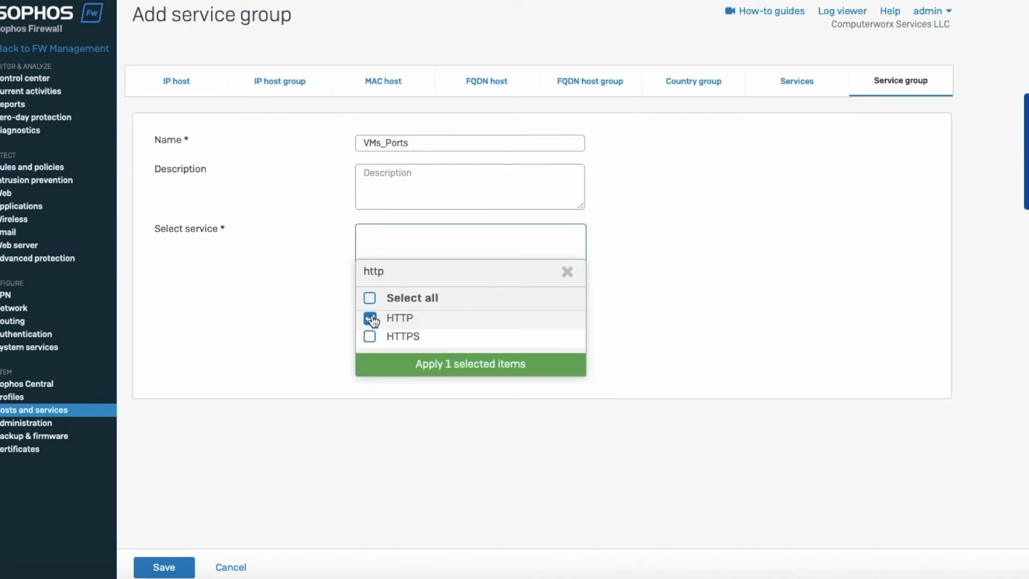
{"action": "double_click", "coordinate": [474, 271]}
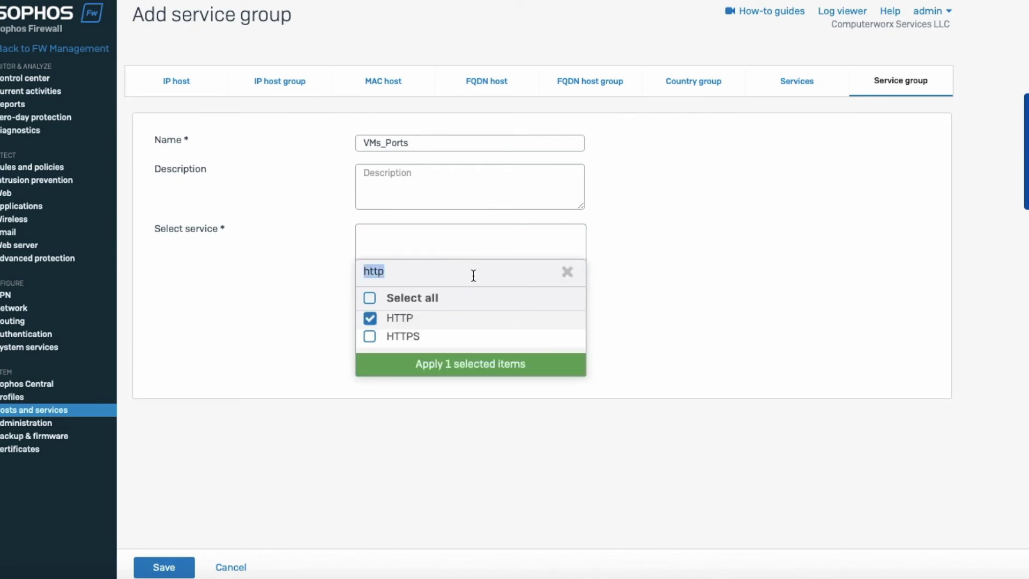
{"action": "left_click", "coordinate": [452, 363]}
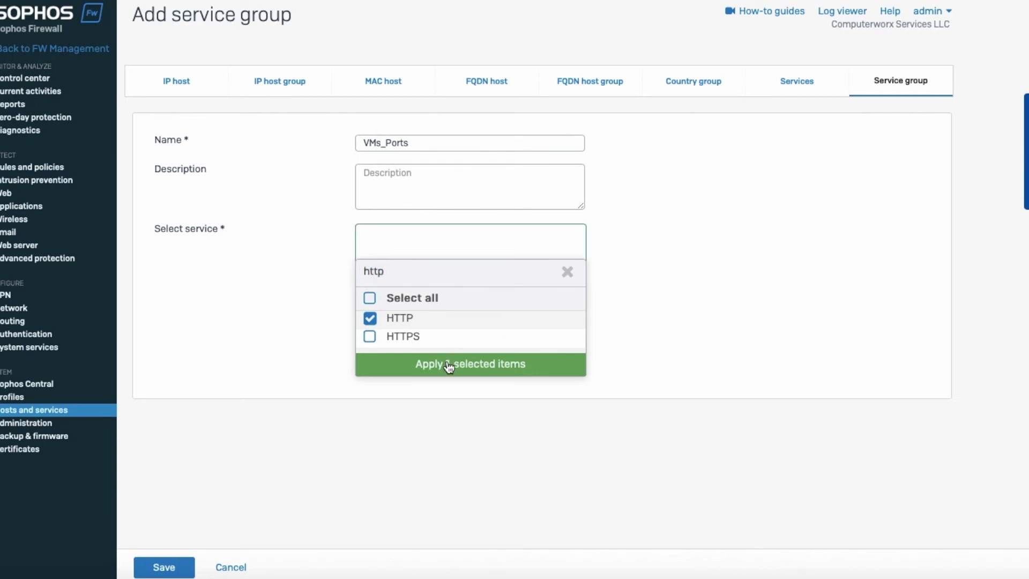
{"action": "left_click", "coordinate": [423, 279]}
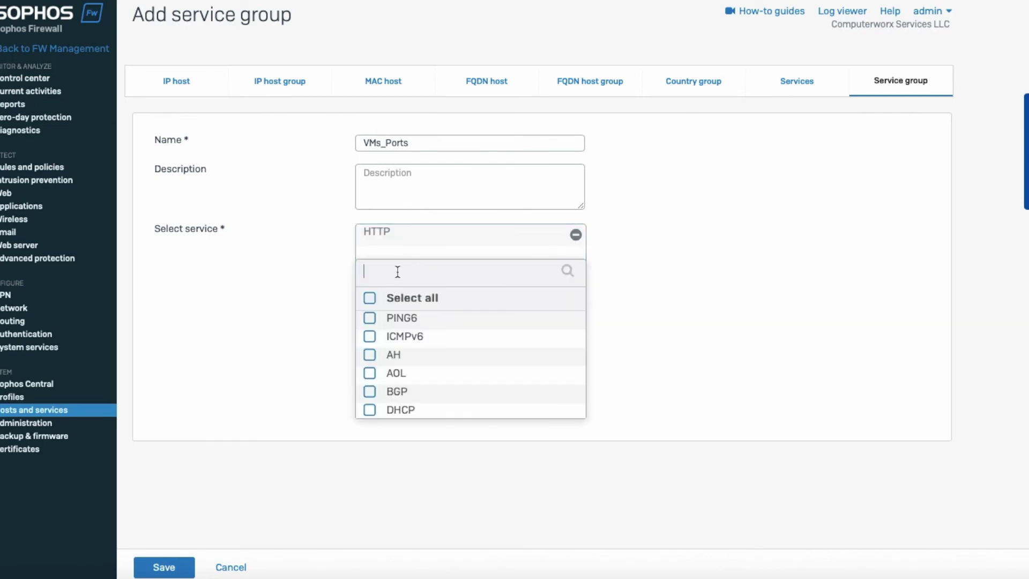
{"action": "type", "text": "ssh"}
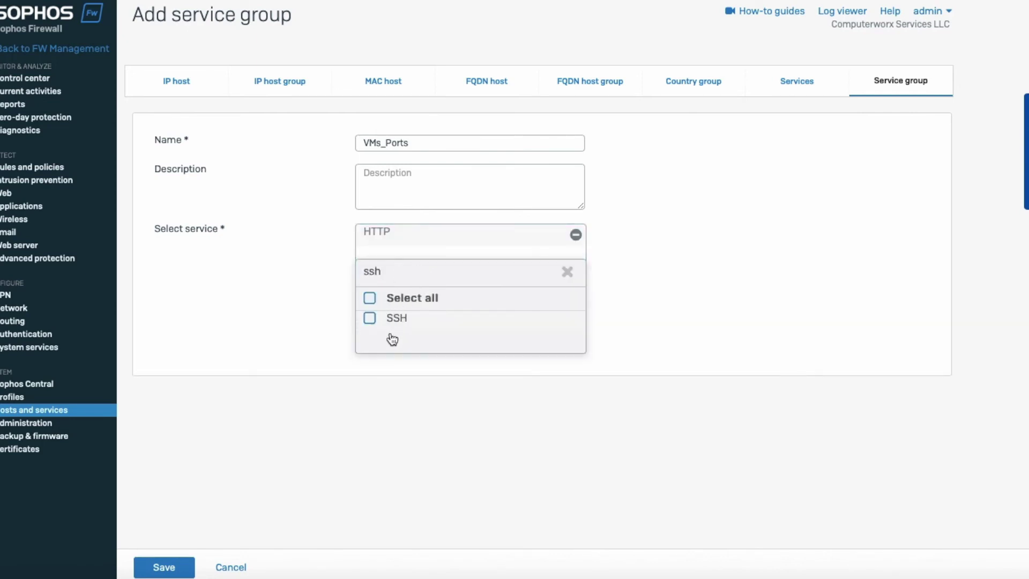
{"action": "left_click", "coordinate": [370, 320]}
{"action": "left_click", "coordinate": [445, 365]}
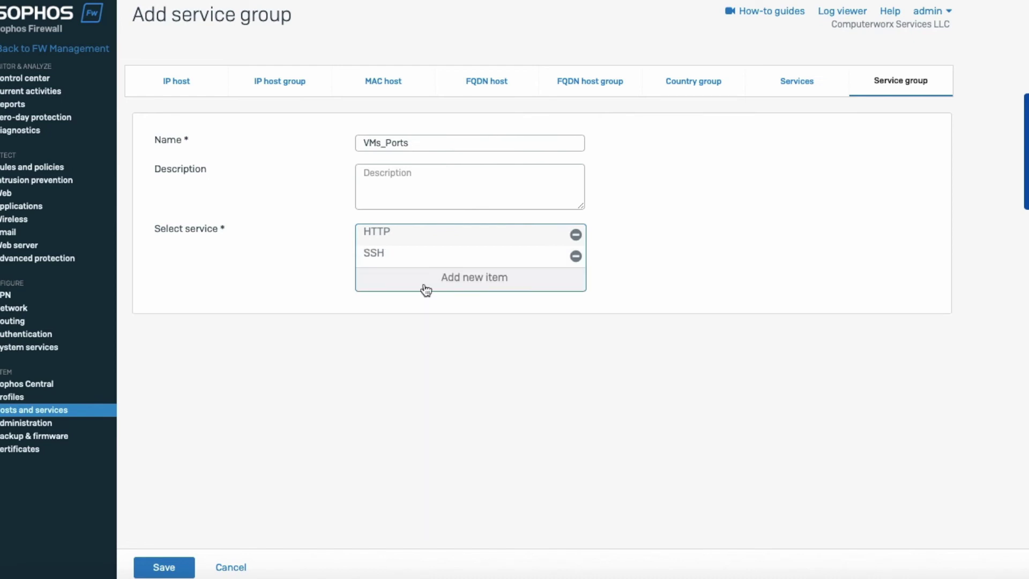
{"action": "left_click", "coordinate": [460, 284]}
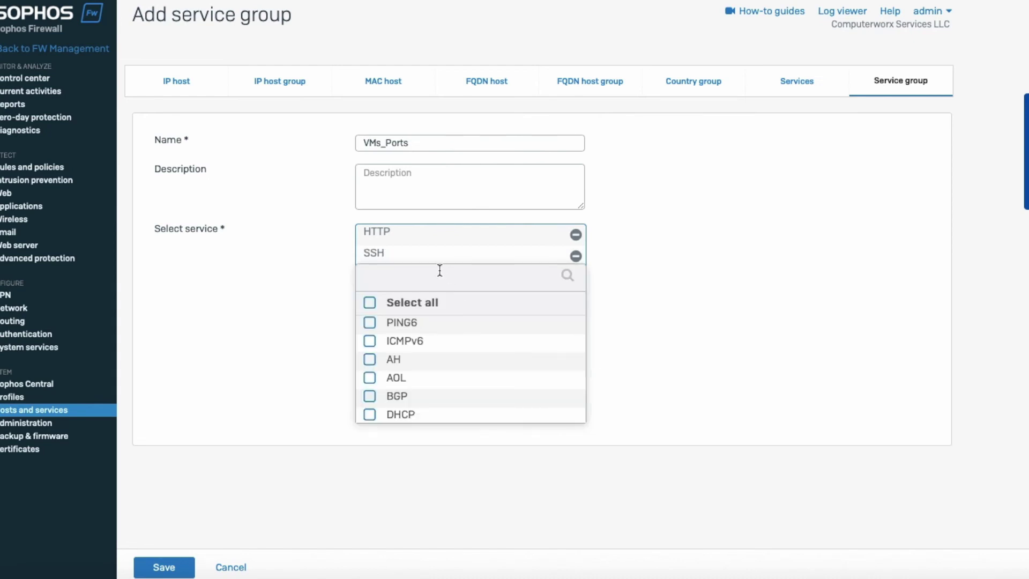
{"action": "type", "text": "custo"}
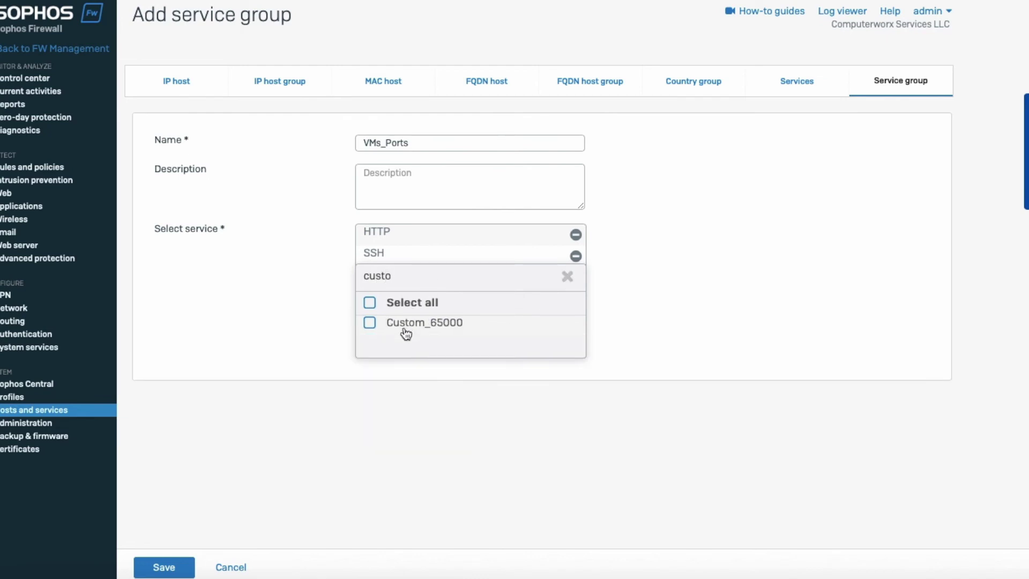
{"action": "left_click", "coordinate": [568, 283]}
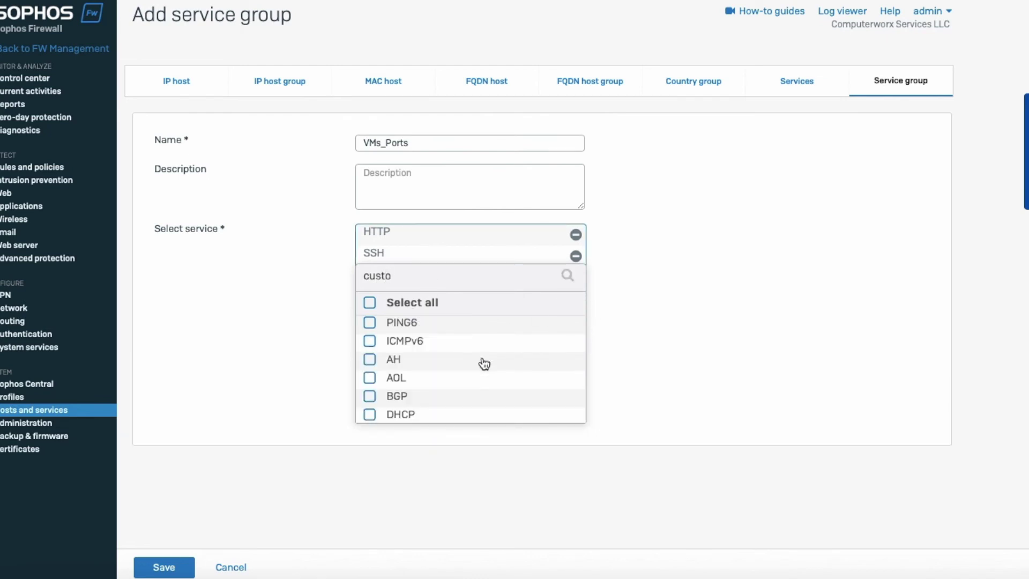
{"action": "left_click", "coordinate": [698, 330]}
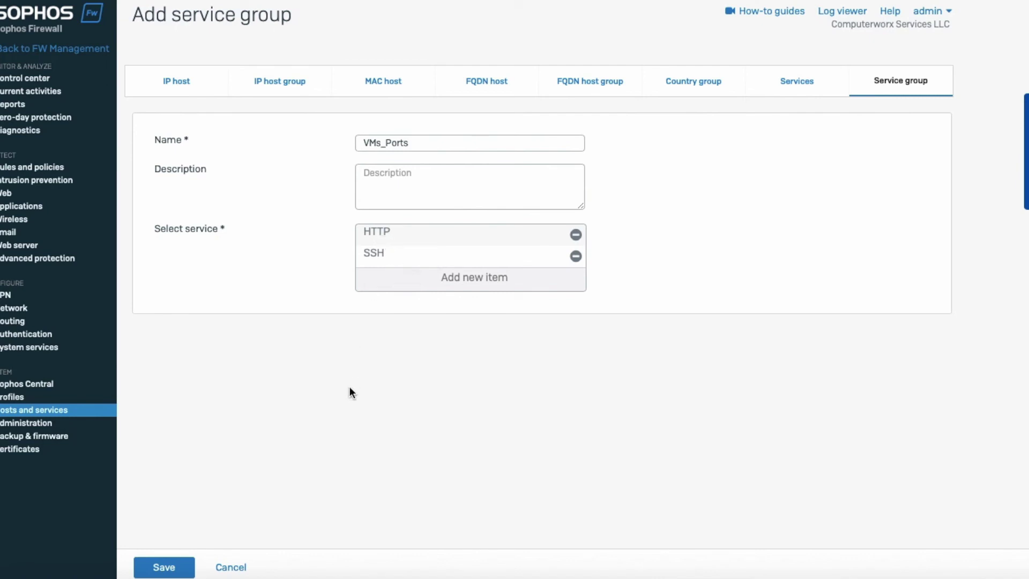
Save the VMs_Ports service group
{"action": "left_click", "coordinate": [164, 567]}
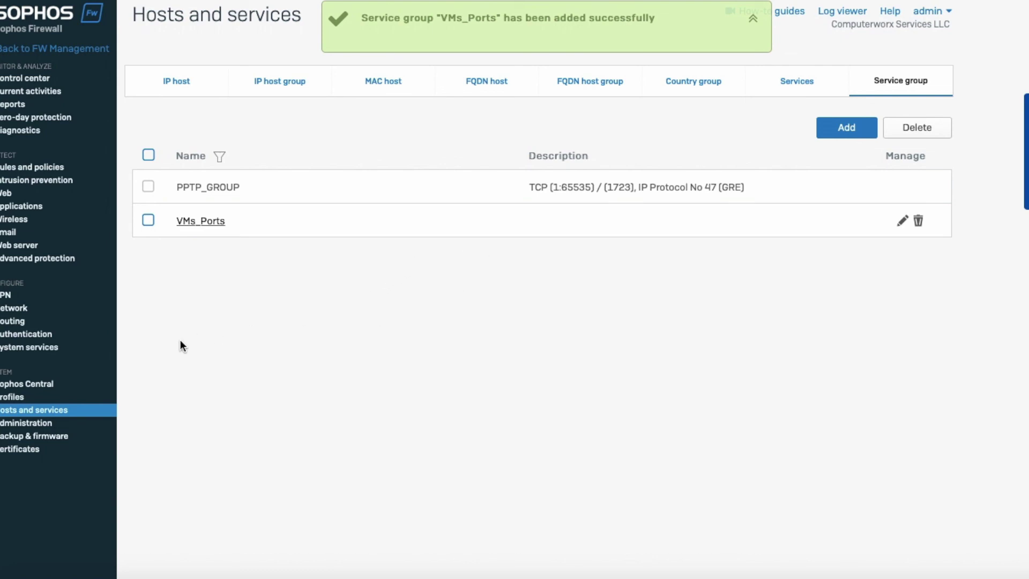
Review the IP host groups and compare them with the network diagram of the four VMs
{"action": "left_click", "coordinate": [175, 81]}
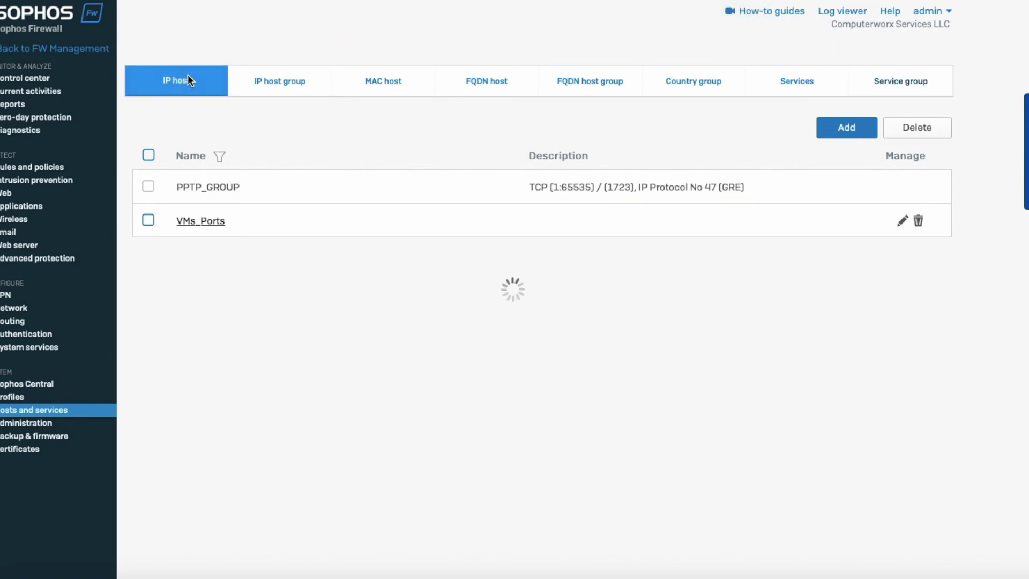
{"action": "left_click", "coordinate": [283, 79]}
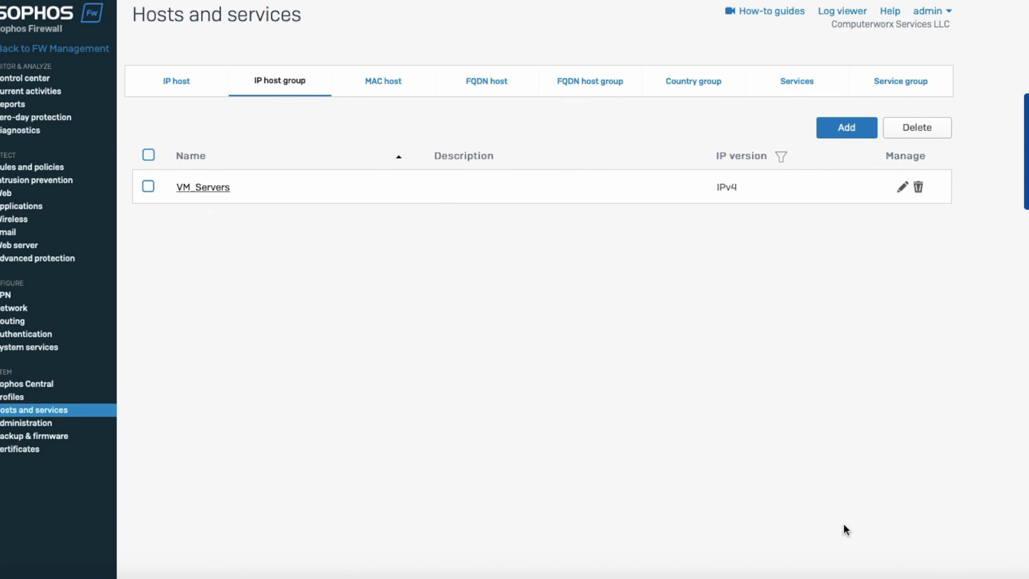
{"action": "left_click", "coordinate": [945, 568]}
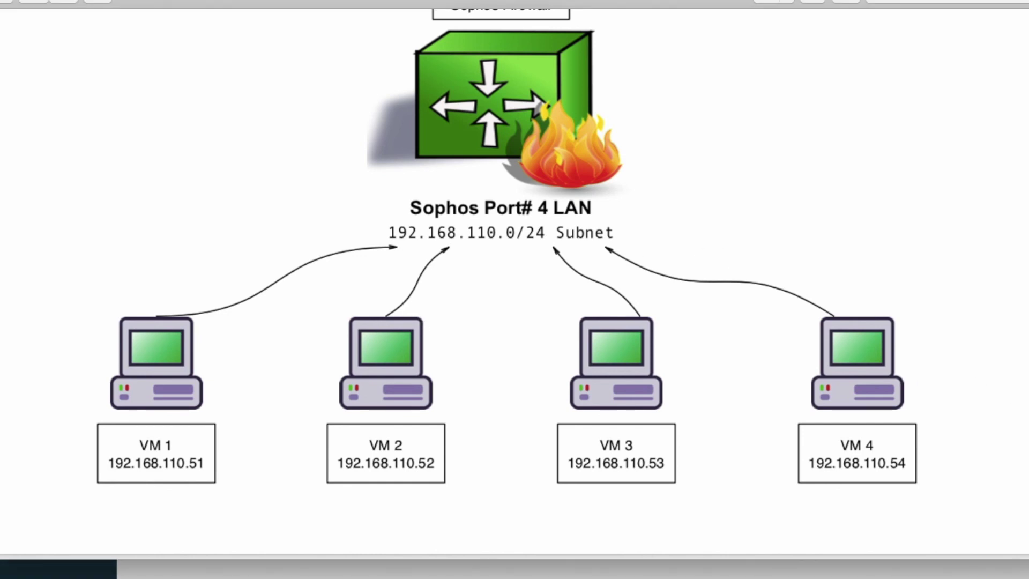
{"action": "left_click", "coordinate": [107, 572]}
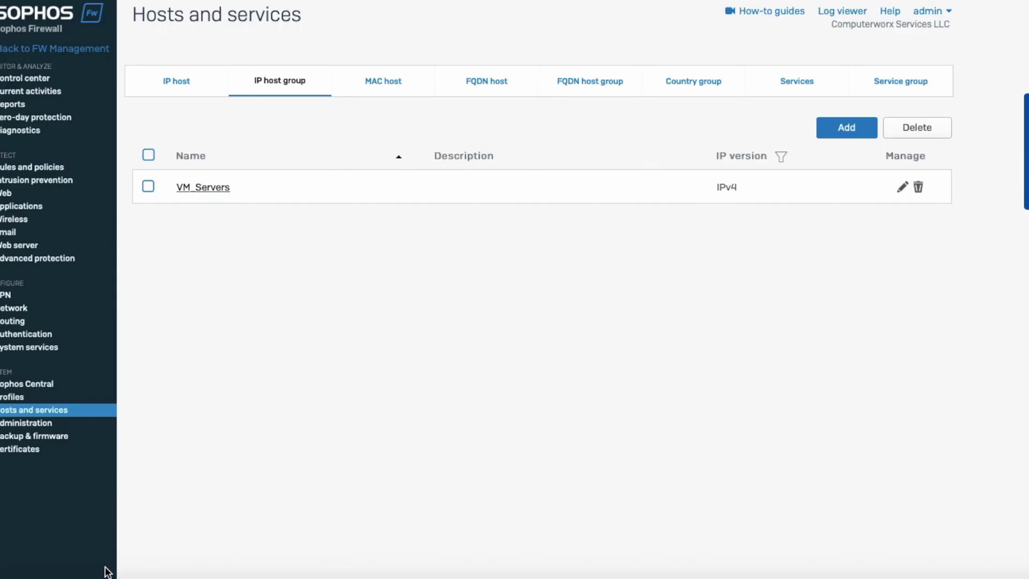